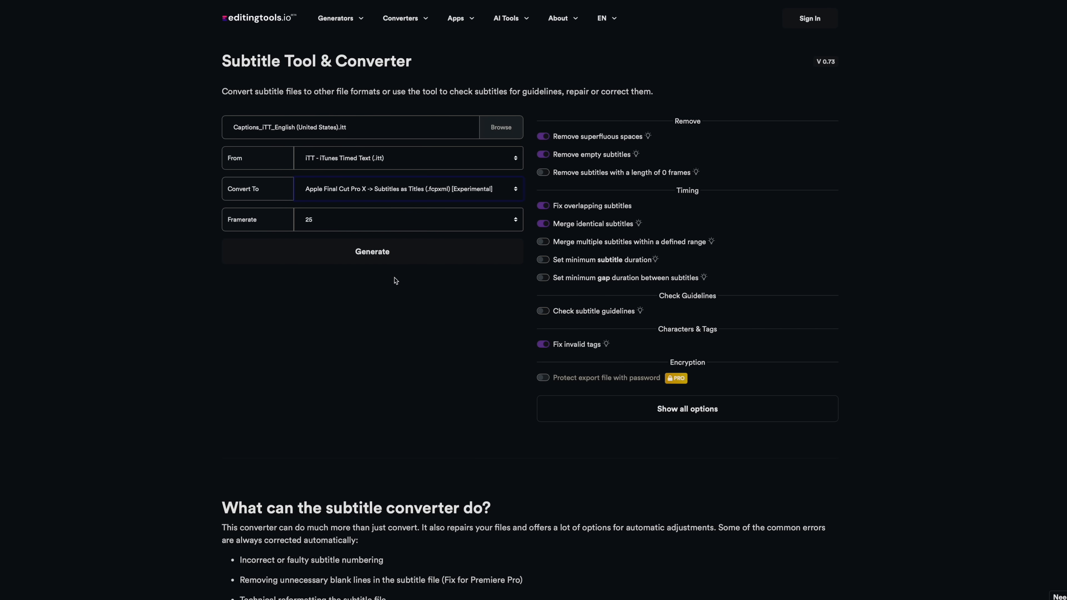
- Choose the caption conversion's framerate, and in Final Cut Pro import the converted captions FCPXML into the T380 - Magnetic Mask library
click(336, 220)
click(344, 228)
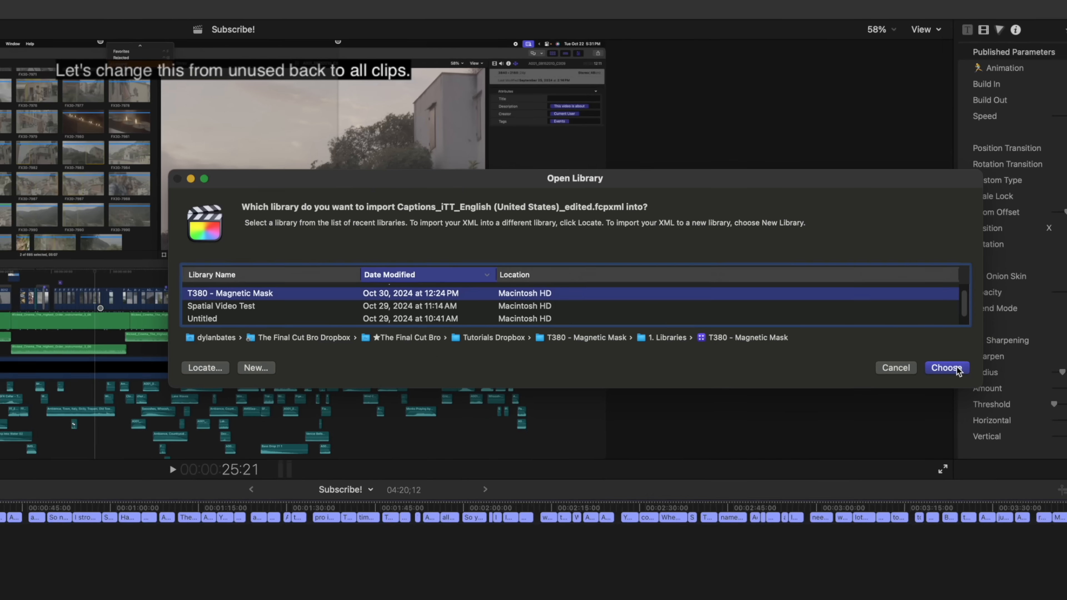
click(970, 423)
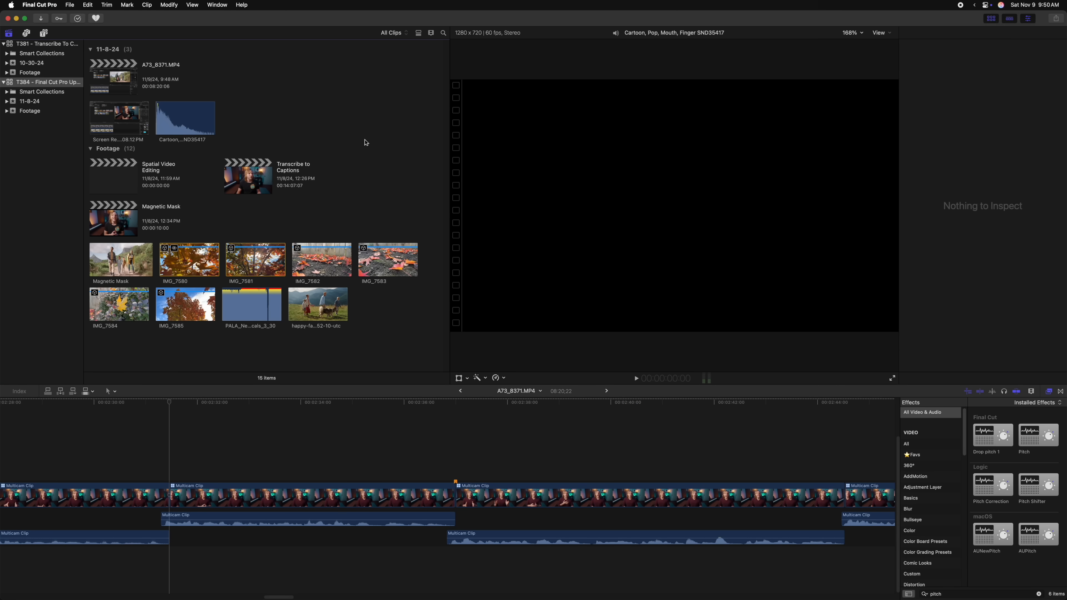
- Start a new project in the 11-8-24 event and set its video format to Spatial/Stereo 3D
key(super+n)
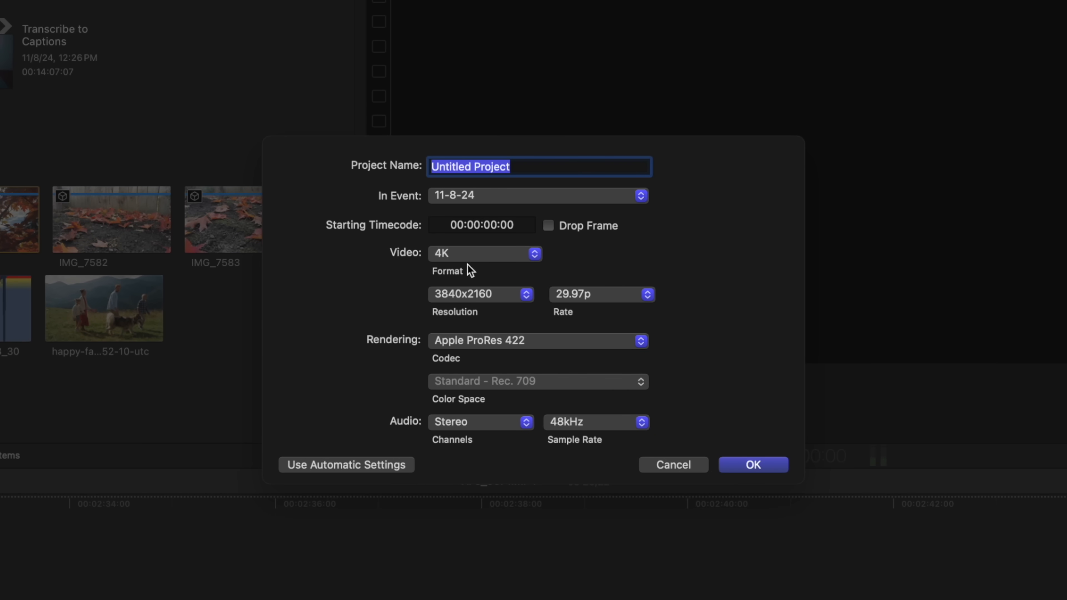
click(466, 253)
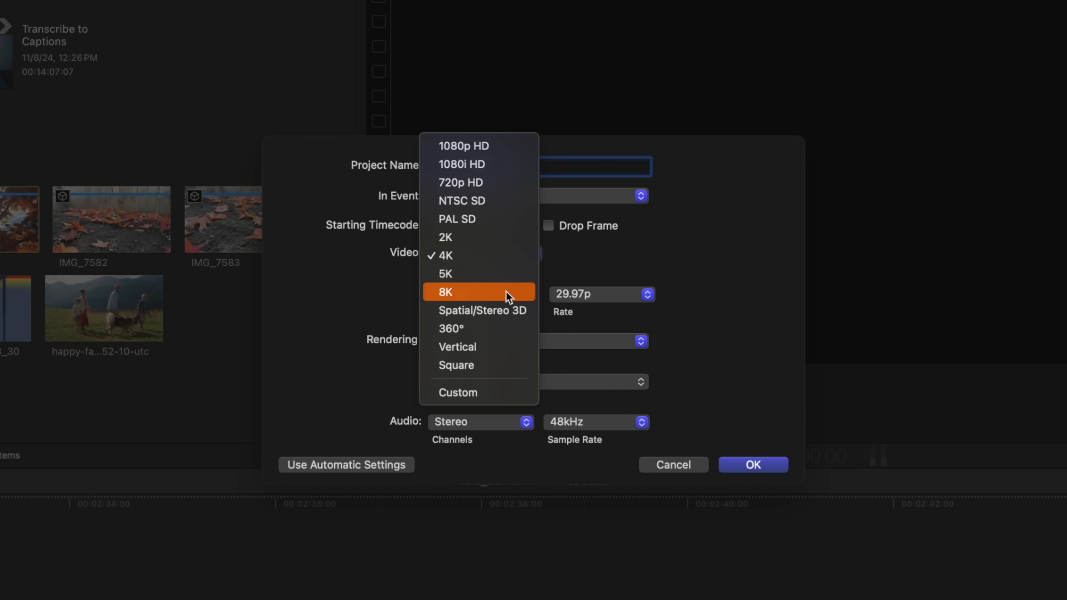
click(510, 306)
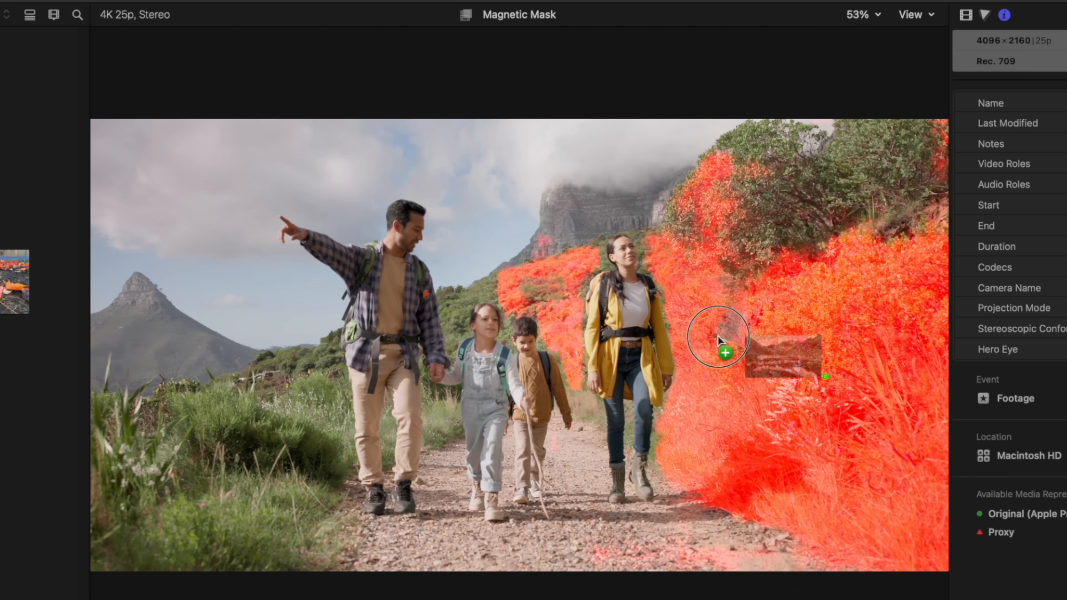
- Isolate the woman in the yellow jacket with a Magnetic Mask, analyze it across the clip, finish the mask and play the clip
click(600, 291)
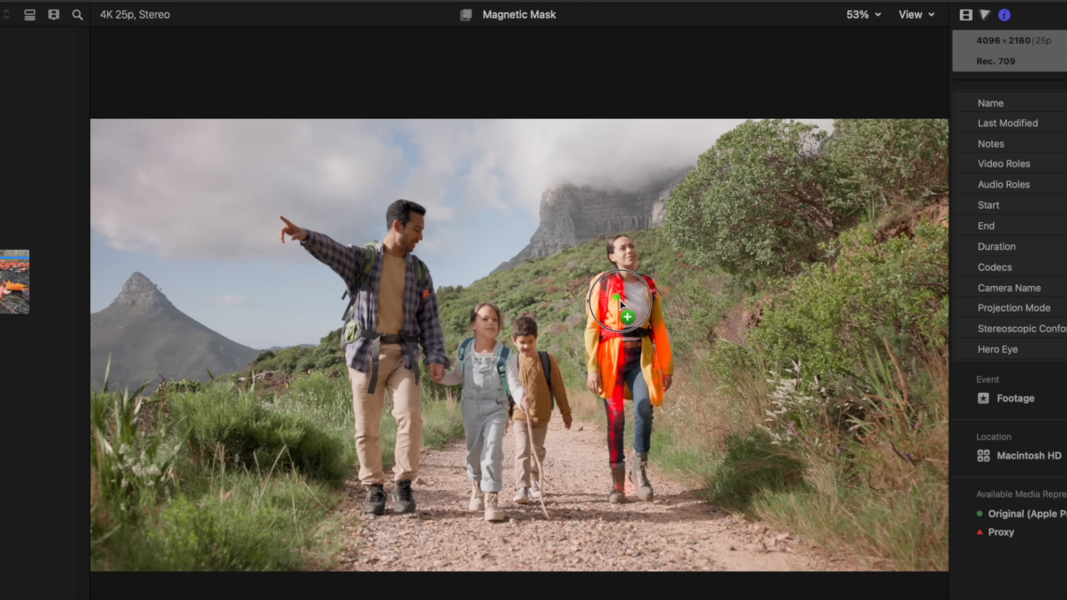
click(630, 318)
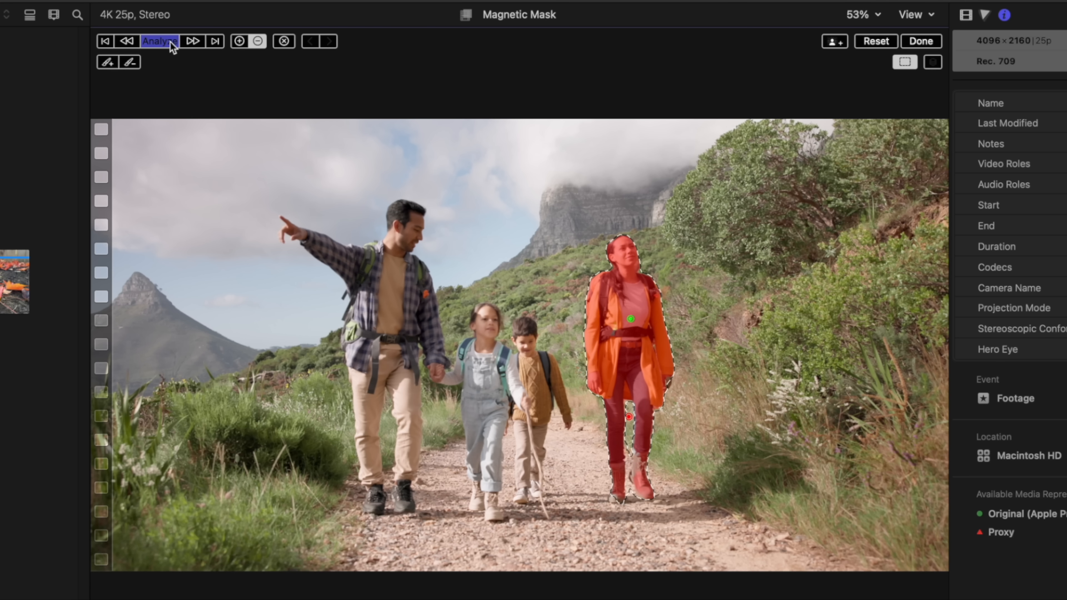
click(159, 41)
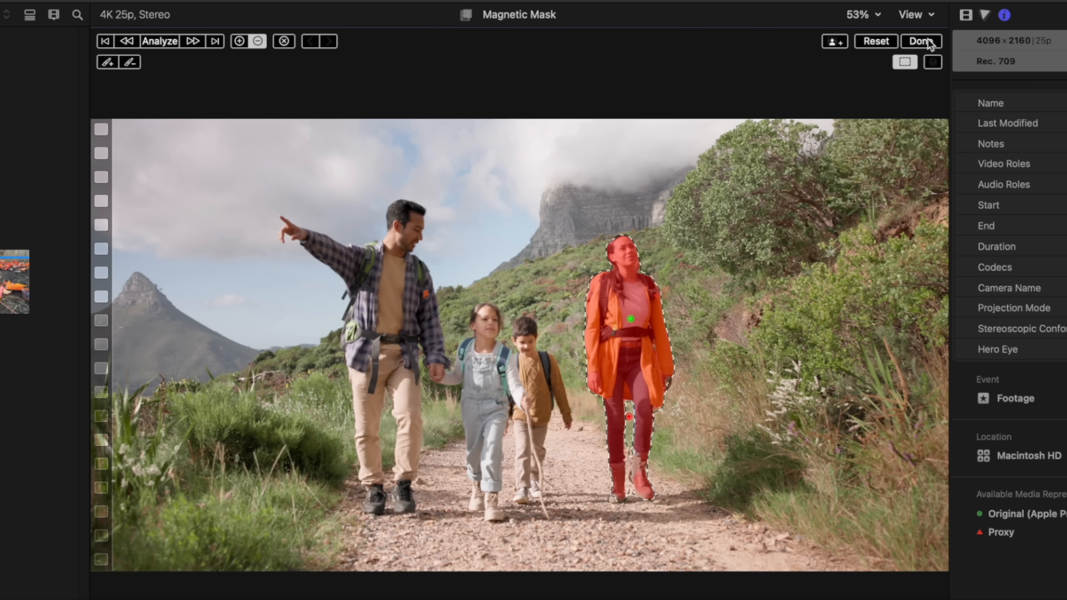
click(921, 41)
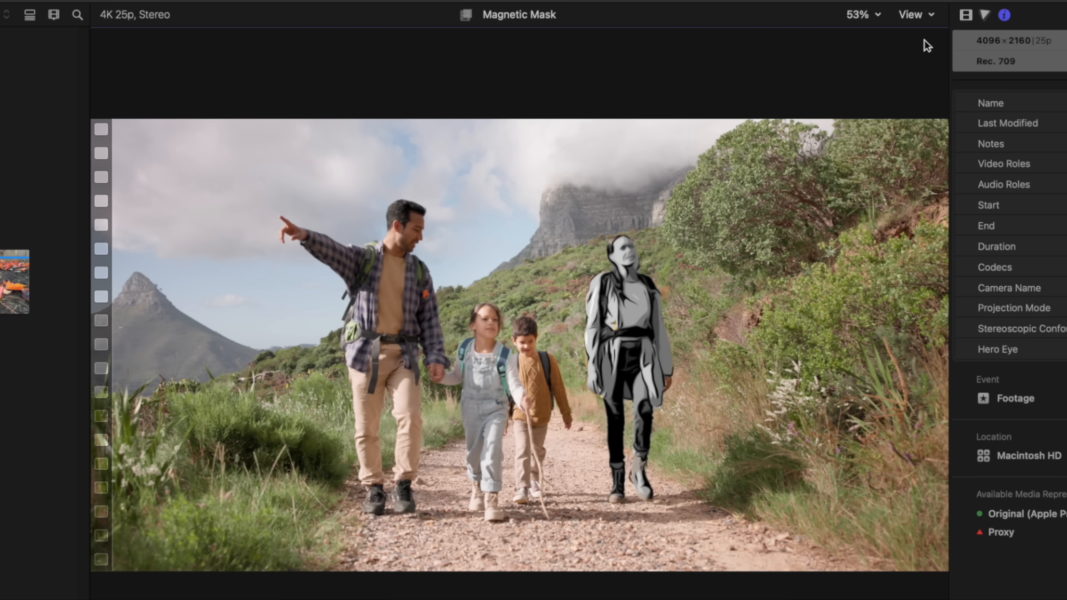
key(space)
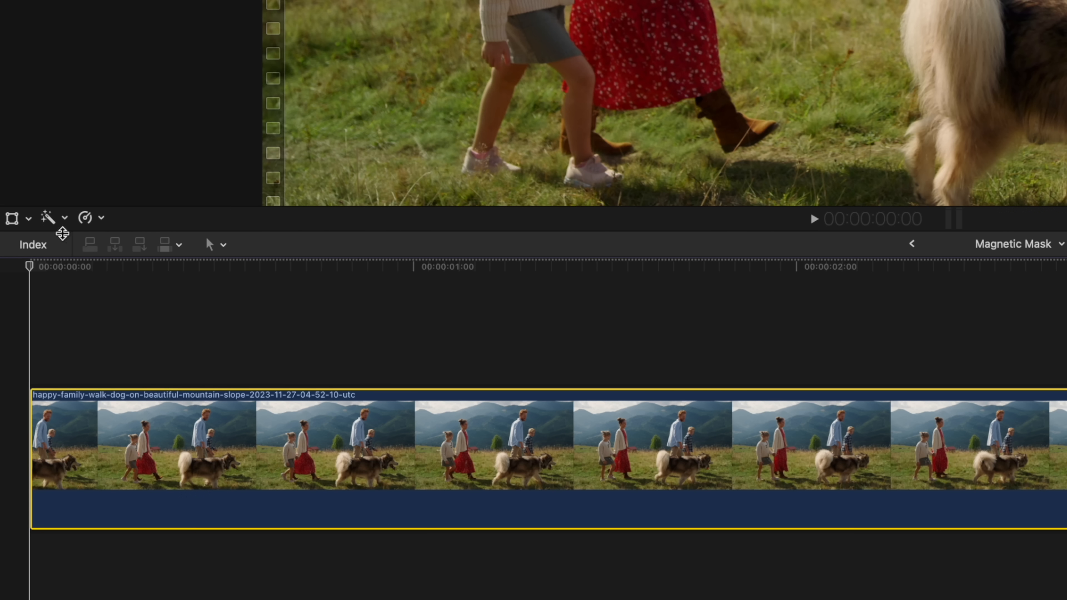
- Add a Magnetic Mask covering the dog in the family walk clip, analyze it across the clip, finish the mask and play it back
click(64, 218)
click(143, 331)
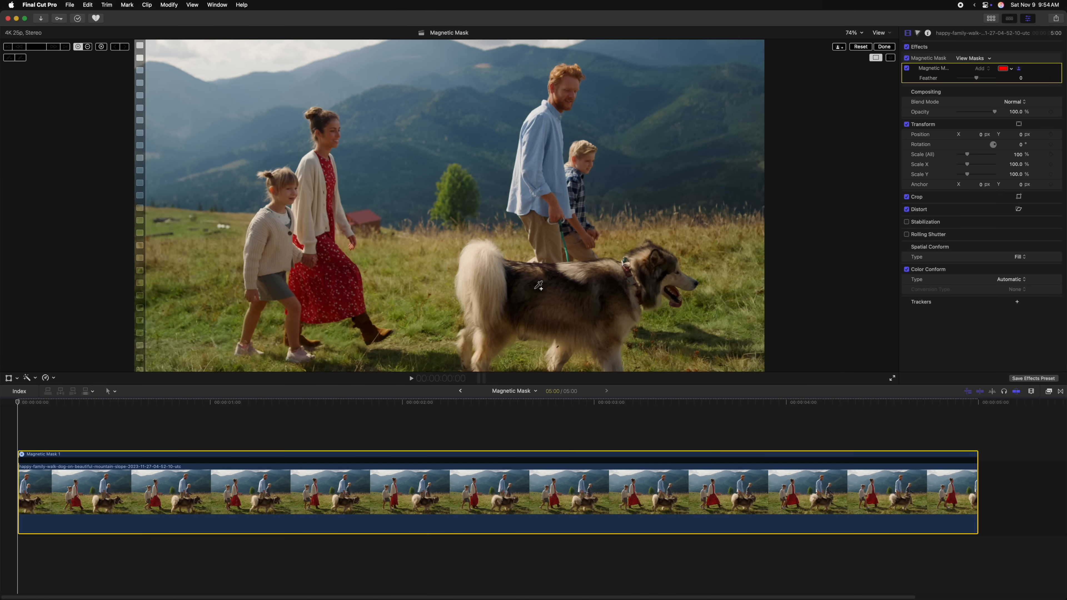
click(536, 289)
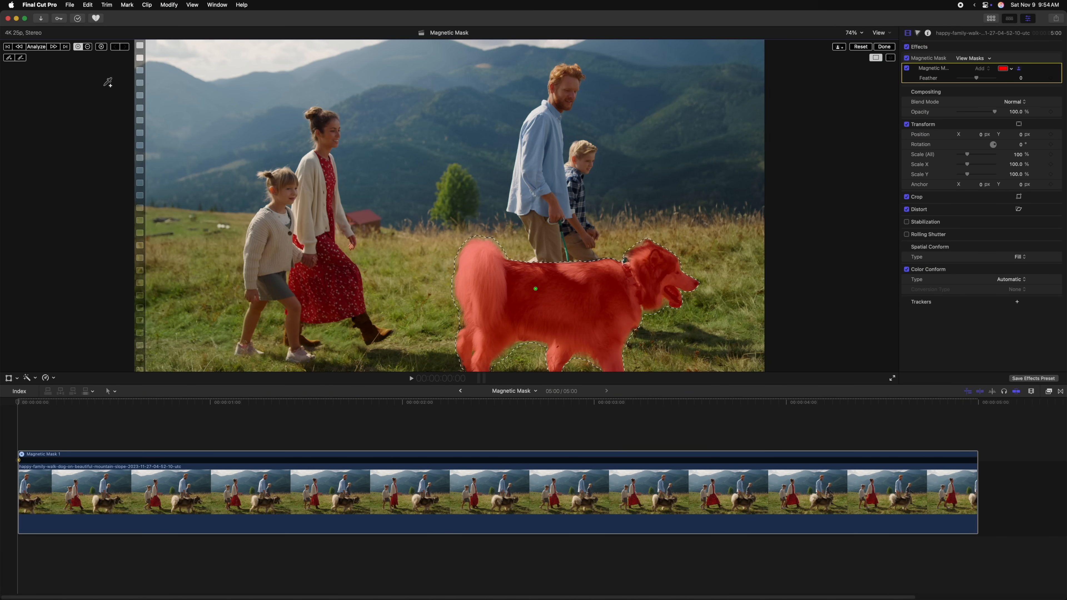
click(36, 47)
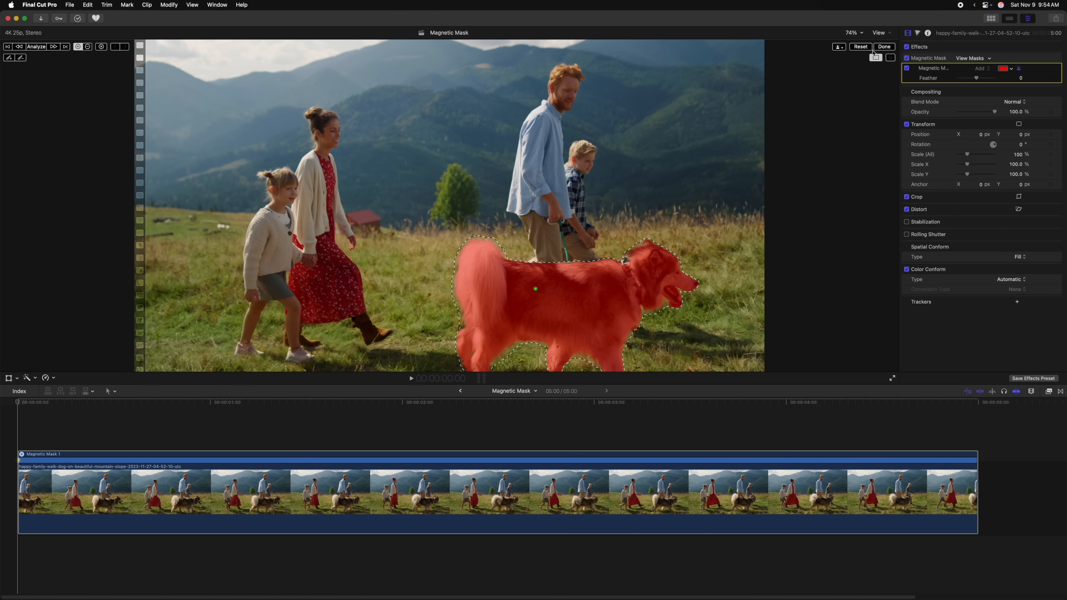
click(884, 47)
key(space)
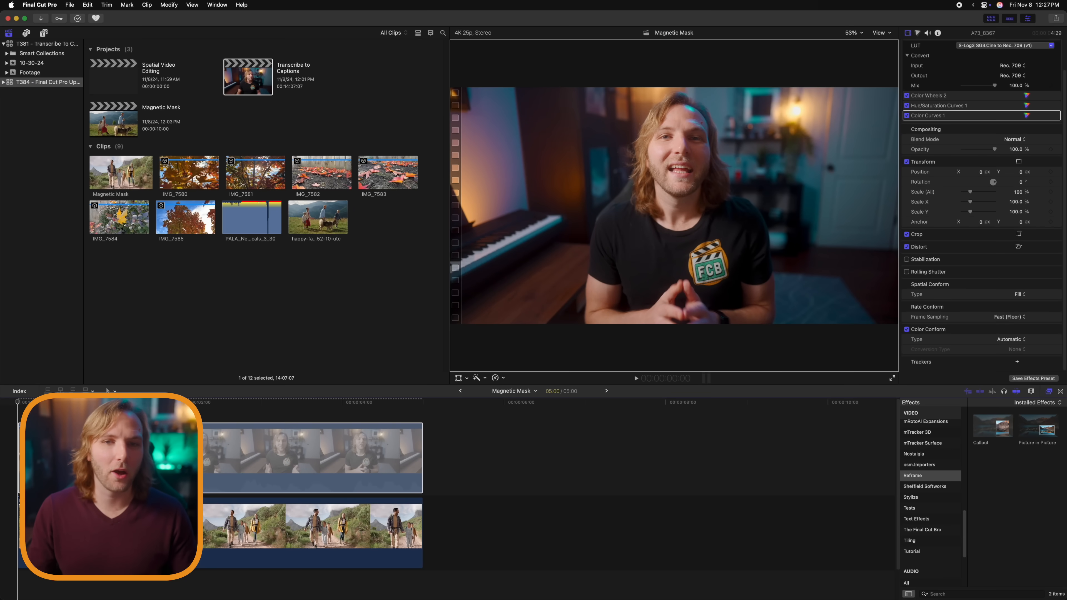
- Apply the Picture in Picture effect to the presenter clip, shrink its inset to a small square and place it in the frame's lower-right corner
drag(1037, 427, 119, 458)
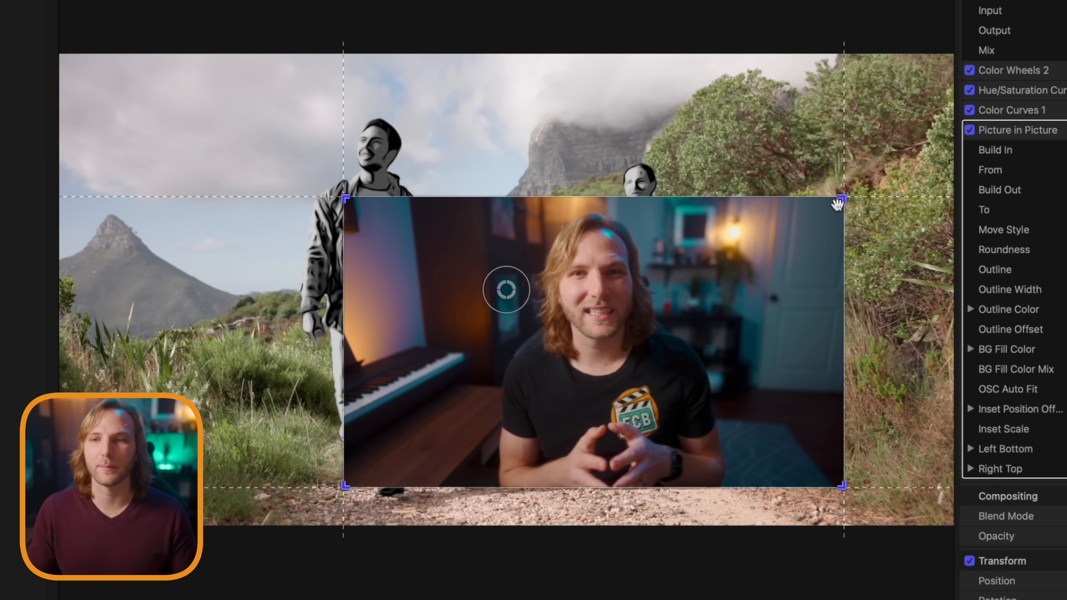
drag(842, 197, 506, 290)
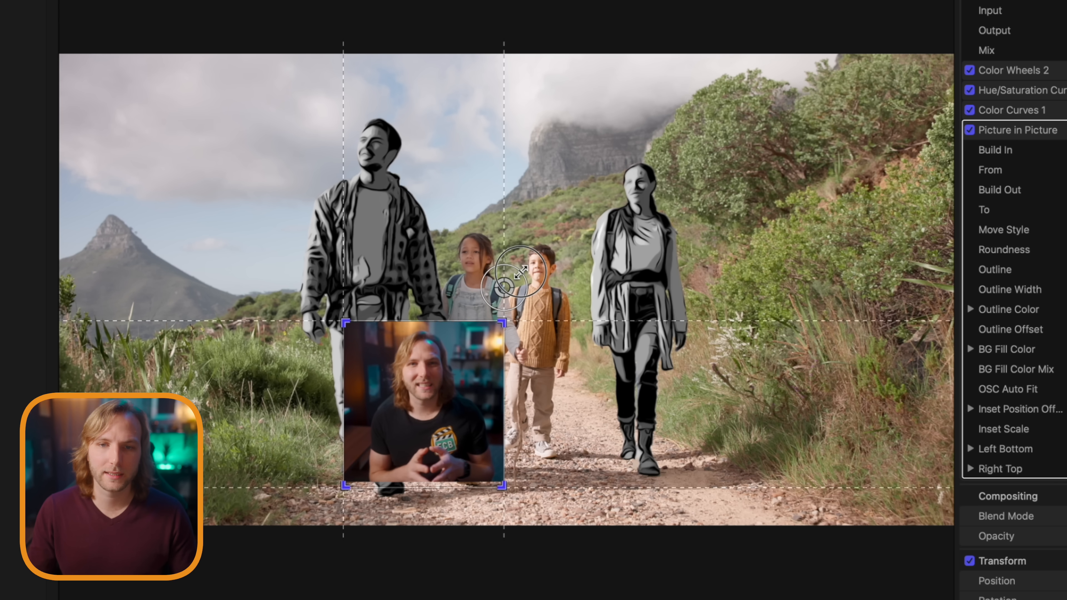
drag(435, 441, 857, 454)
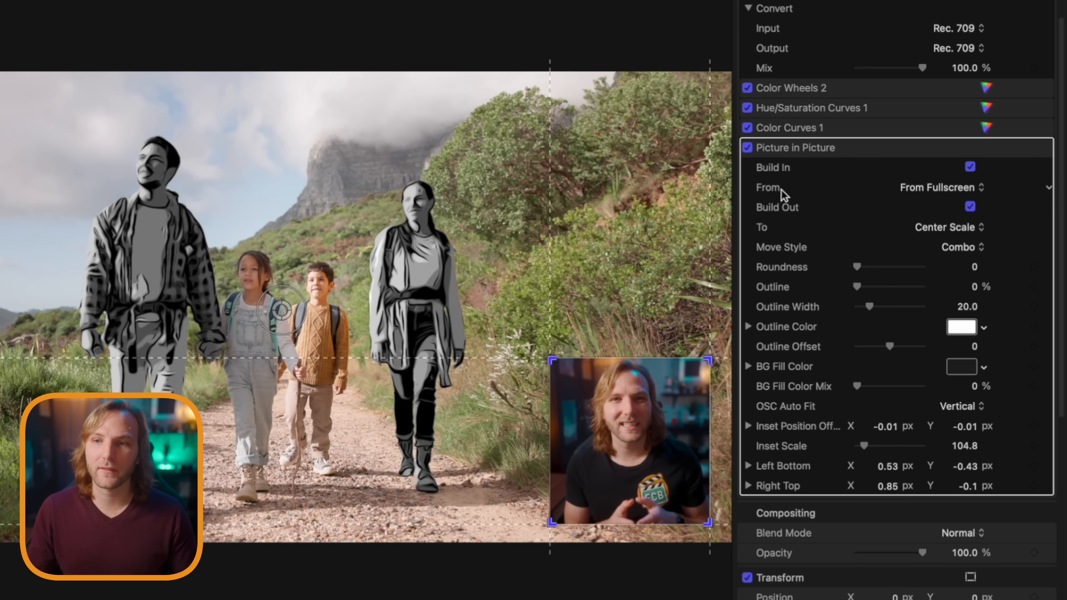
- Set the Picture in Picture inset to build in from Bottom and build out to Top
click(914, 189)
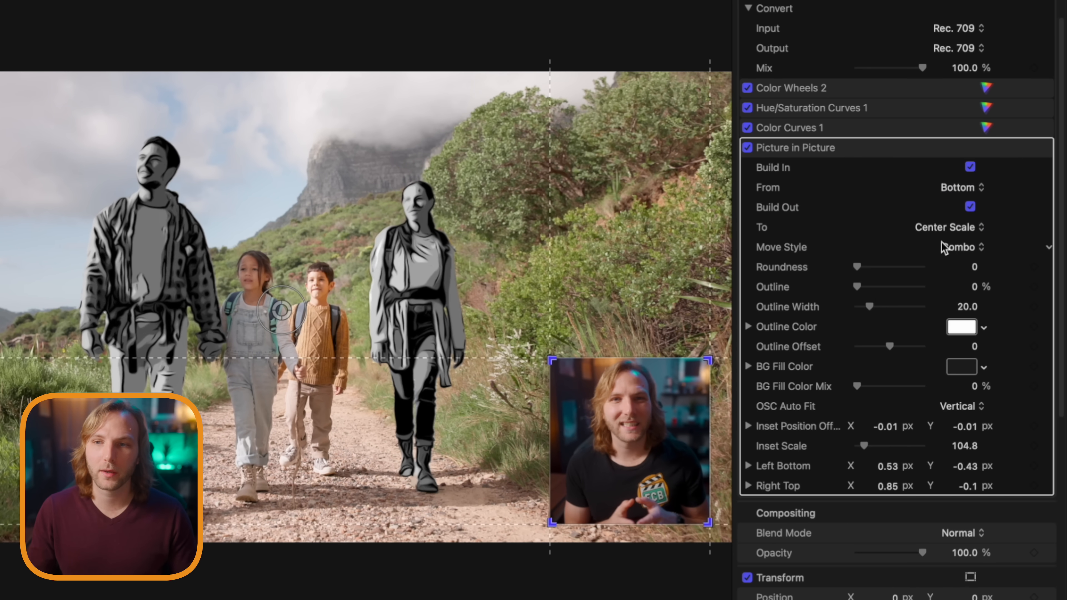
click(924, 229)
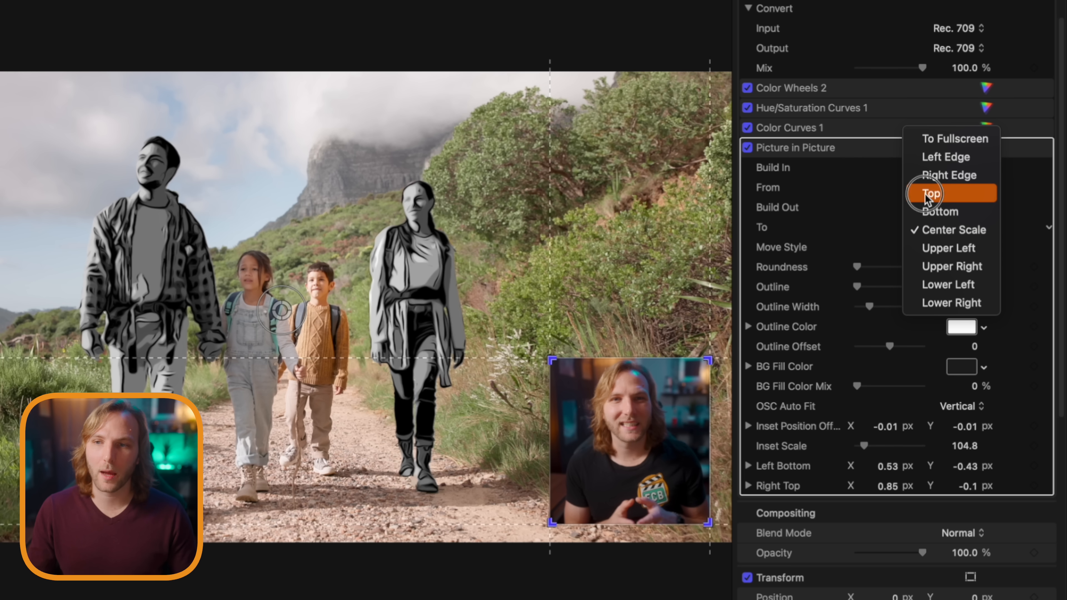
click(928, 194)
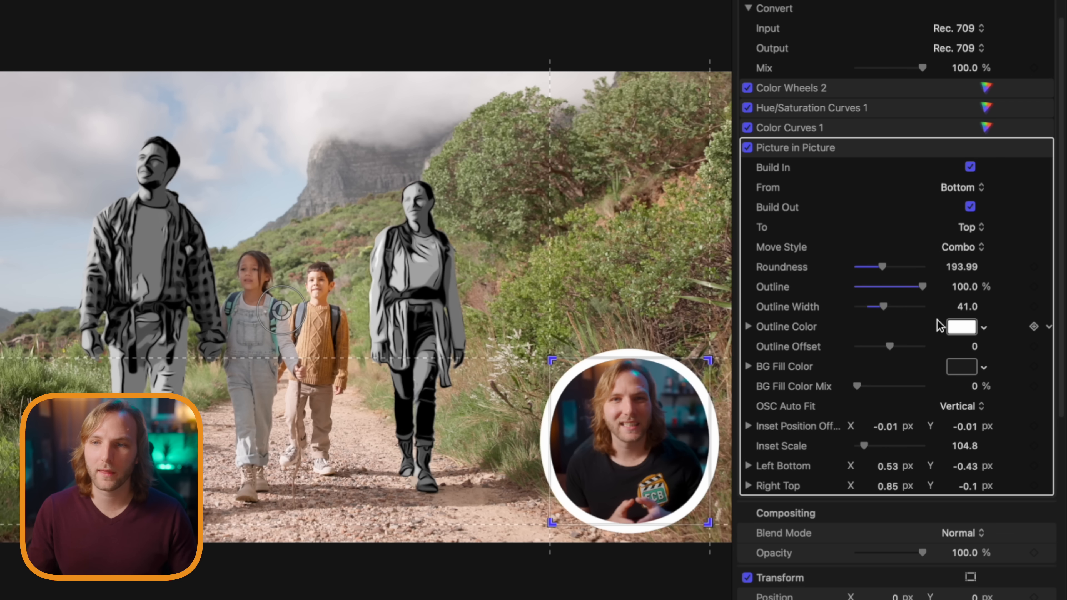
- Set the Picture in Picture outline color to Orange and preview the inset animation
click(954, 327)
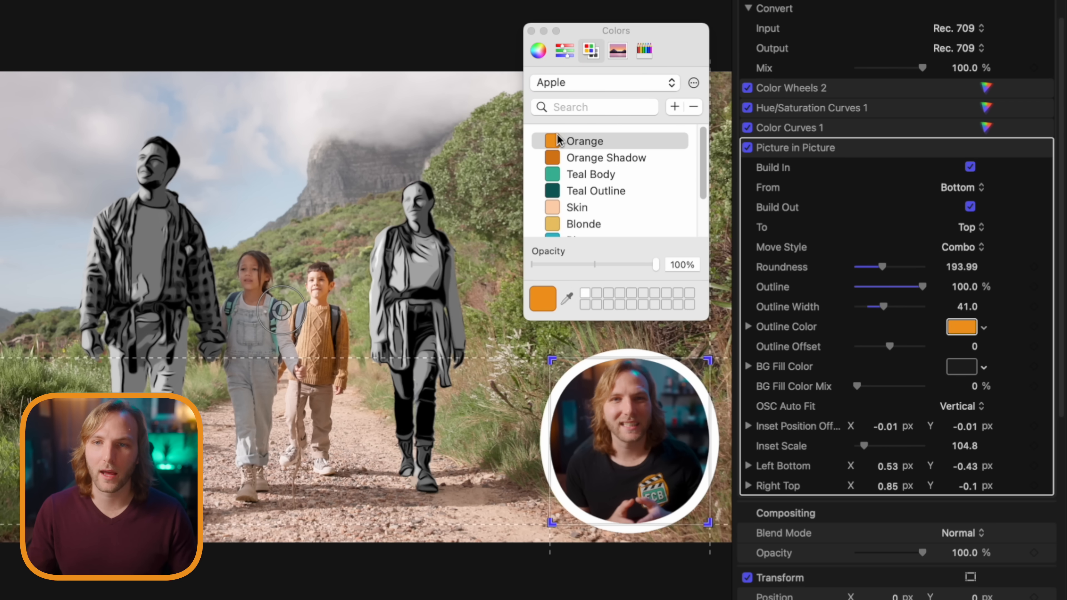
click(531, 31)
scroll(831, 378, down, 1)
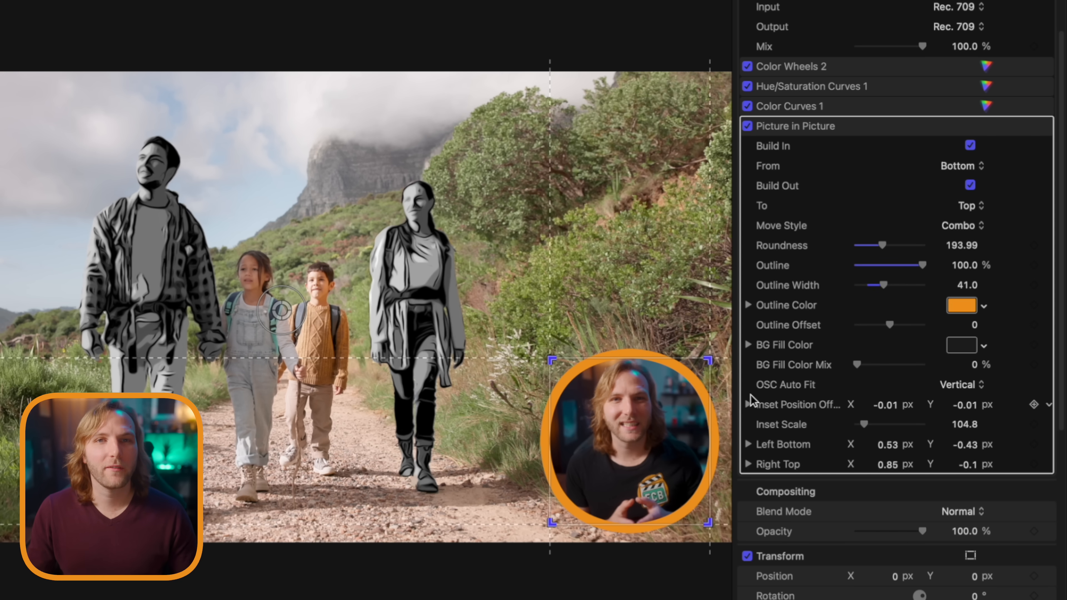
key(space)
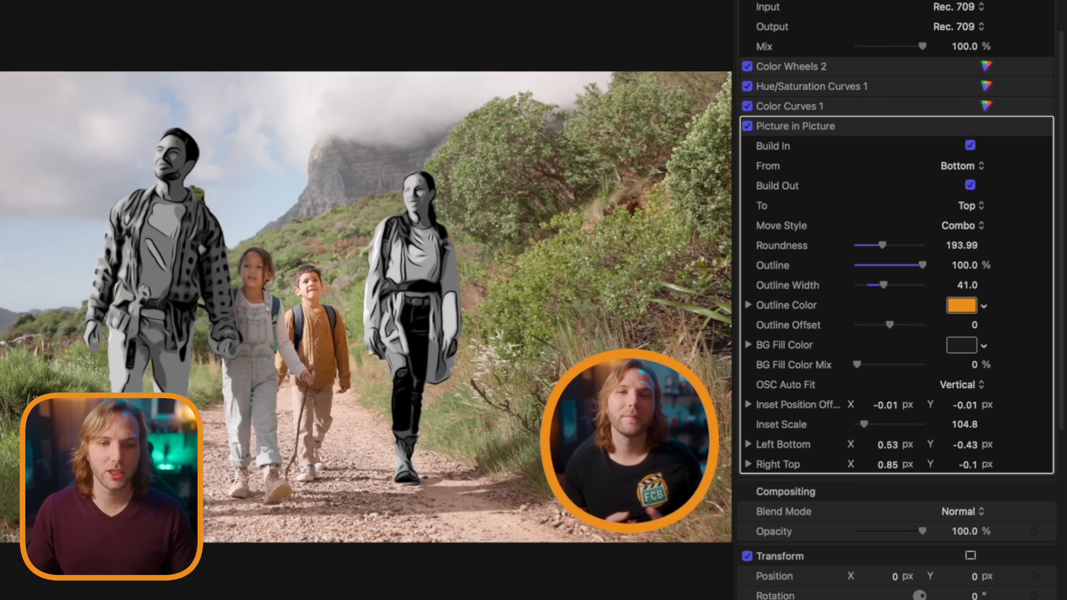
key(space)
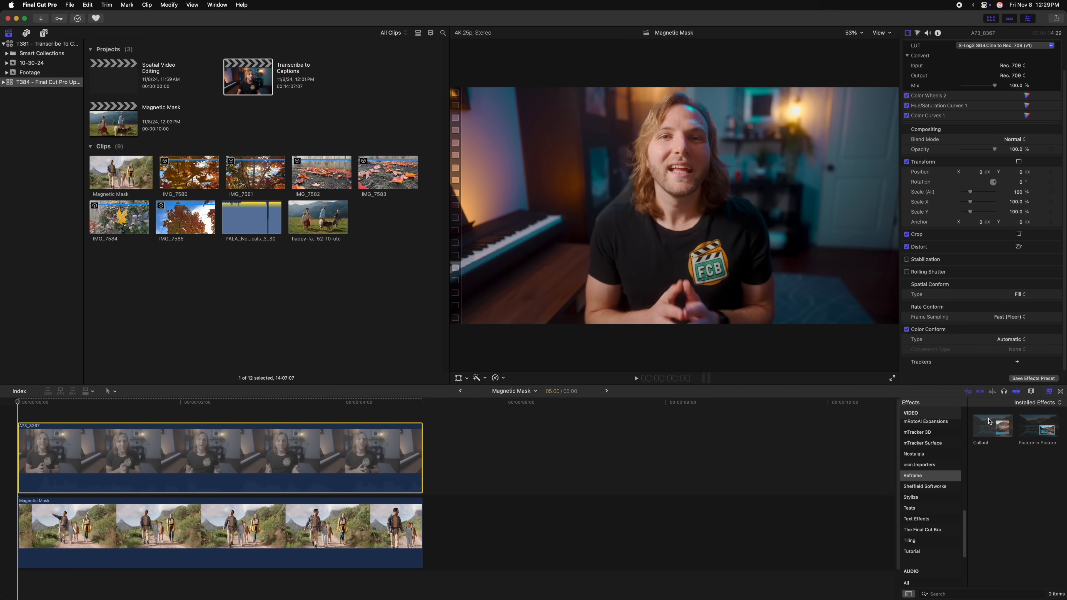
- Apply the Callout effect to the presenter clip and reshape its box into a wide inset in the lower middle of the frame
drag(398, 447, 399, 447)
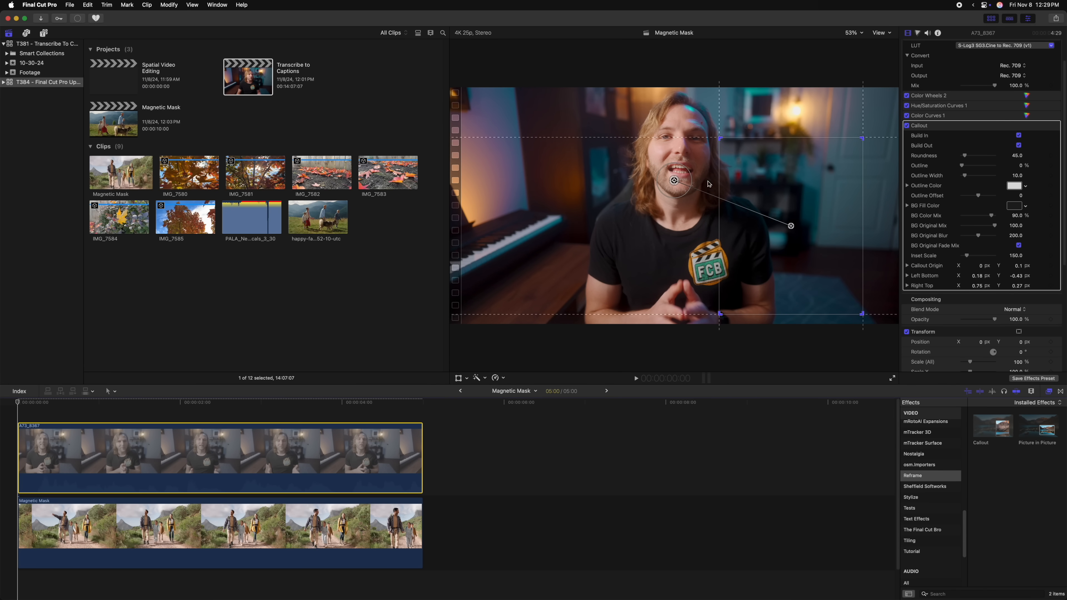
drag(799, 165, 696, 182)
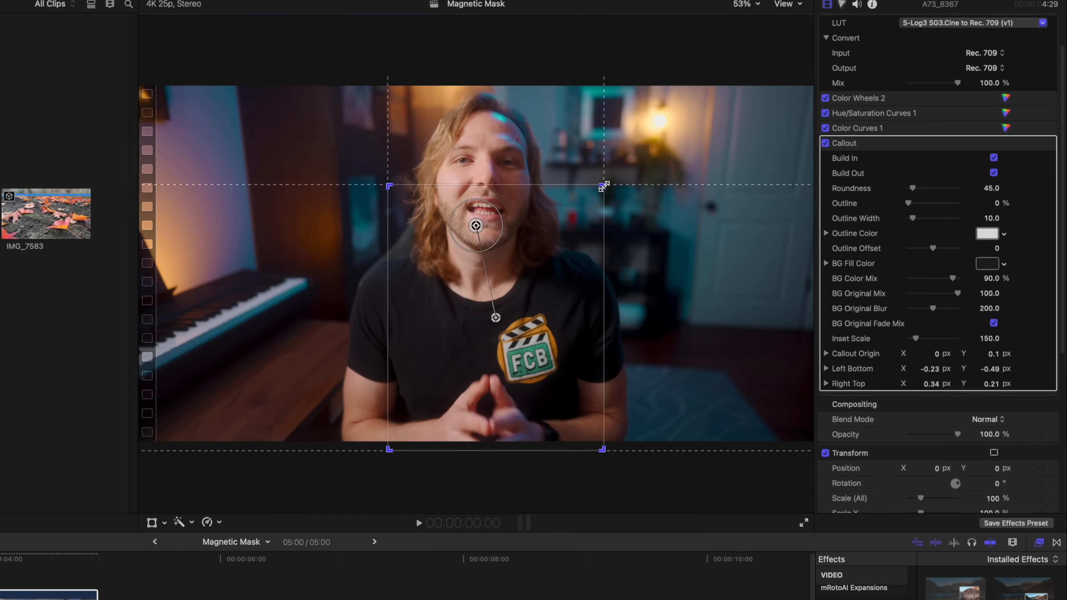
drag(759, 154, 752, 228)
key(space)
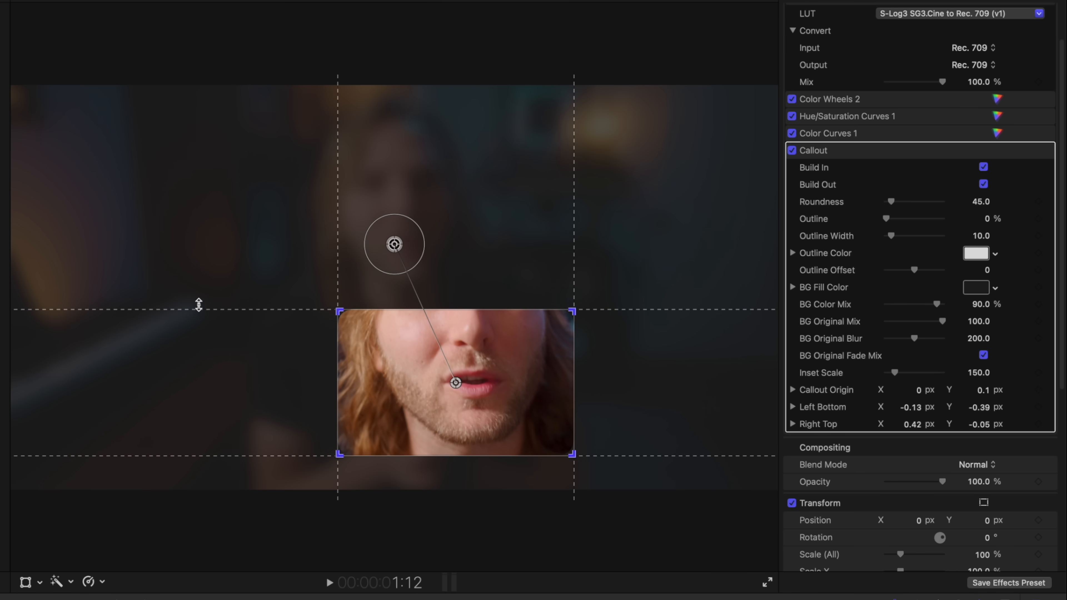
- Move the callout origin onto the FCB logo on the shirt and preview the callout from the start
drag(406, 249, 455, 399)
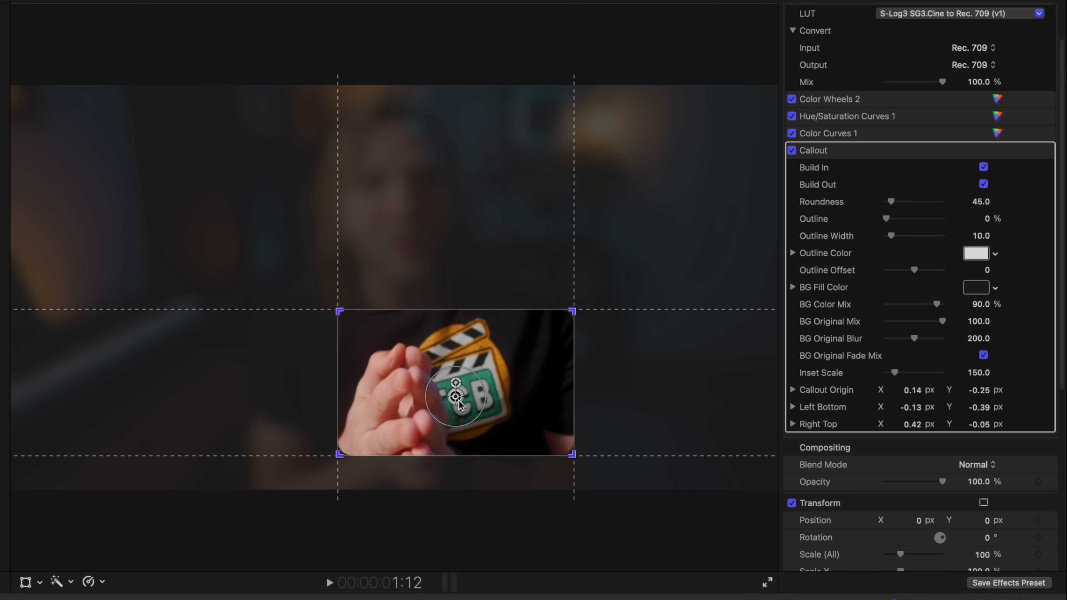
key(Home)
key(space)
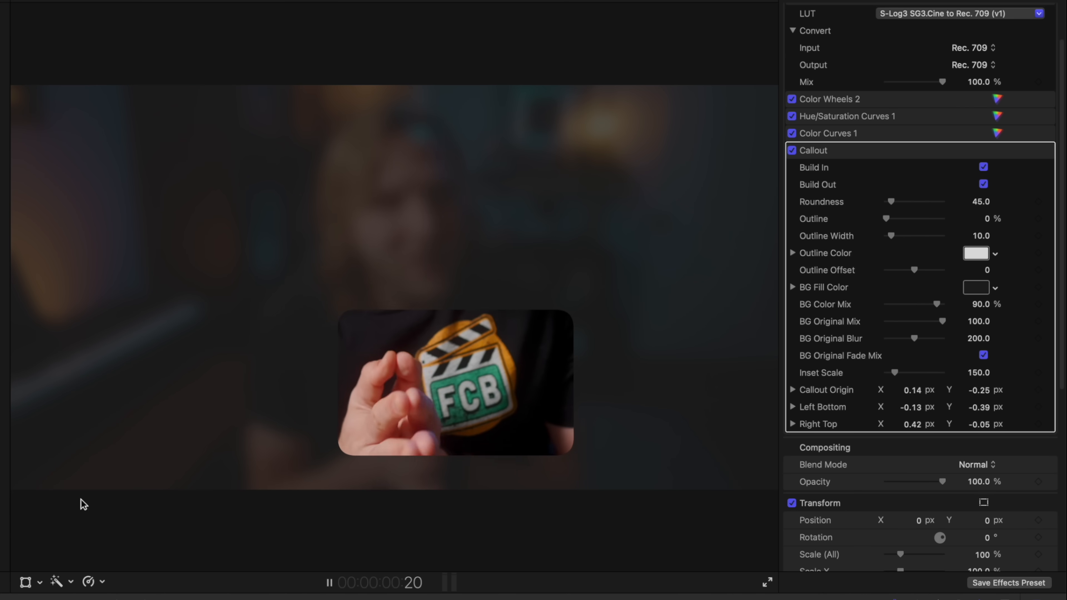
key(space)
- Enlarge and center the callout box, spanning about -0.45, -0.19 at Left Bottom to 0.45, 0.19 at Right Top
drag(445, 350, 337, 276)
drag(470, 376, 475, 405)
drag(466, 240, 624, 217)
drag(523, 334, 488, 318)
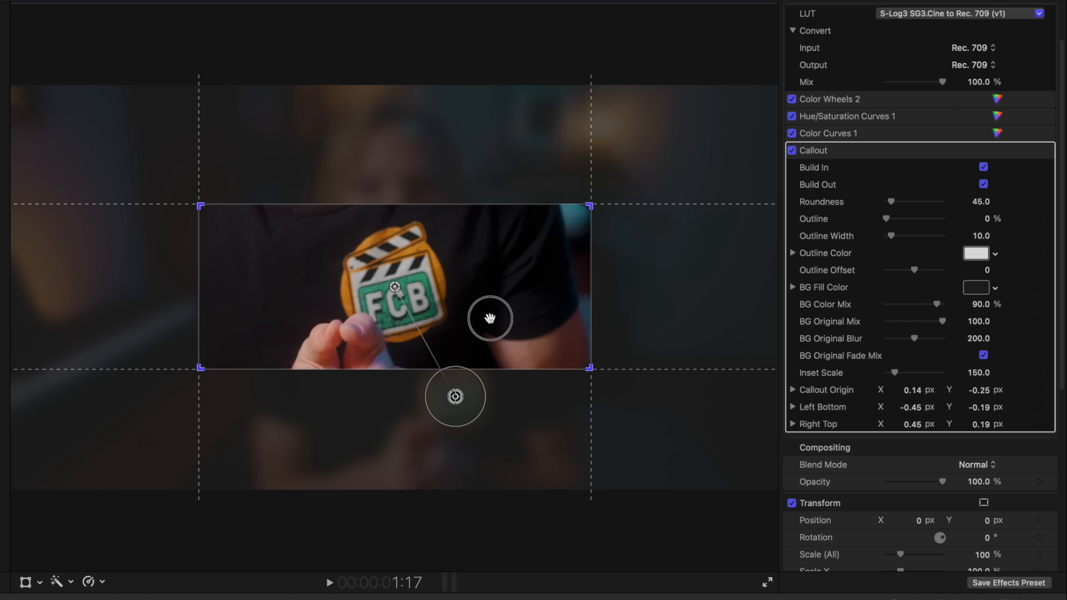
- Style the callout with a roundness of about 174 and a 100% Teal Body outline, and preview its animation from the start
drag(891, 202, 907, 204)
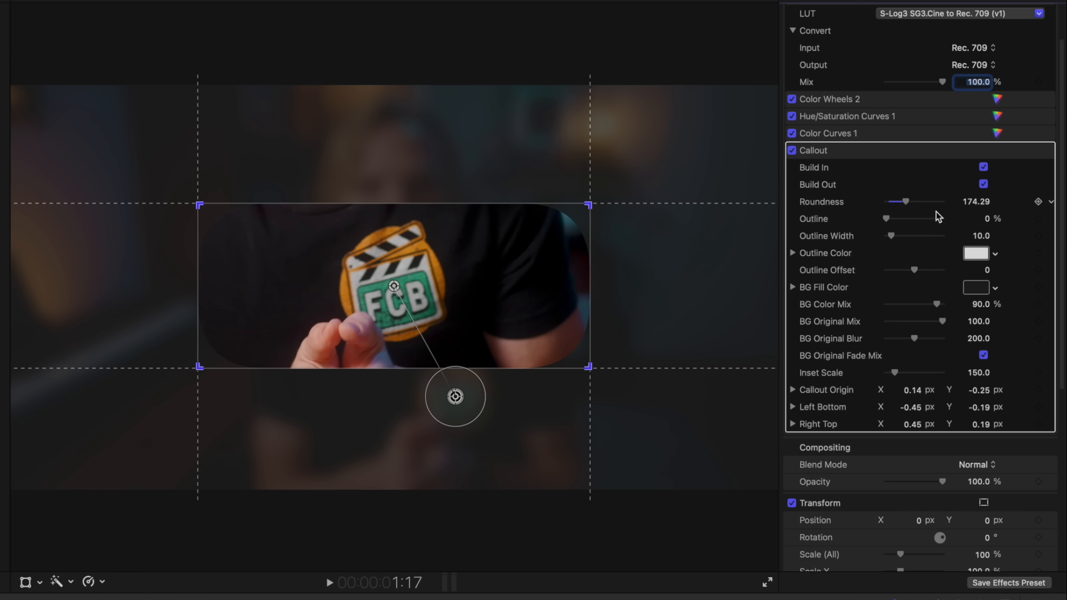
click(975, 253)
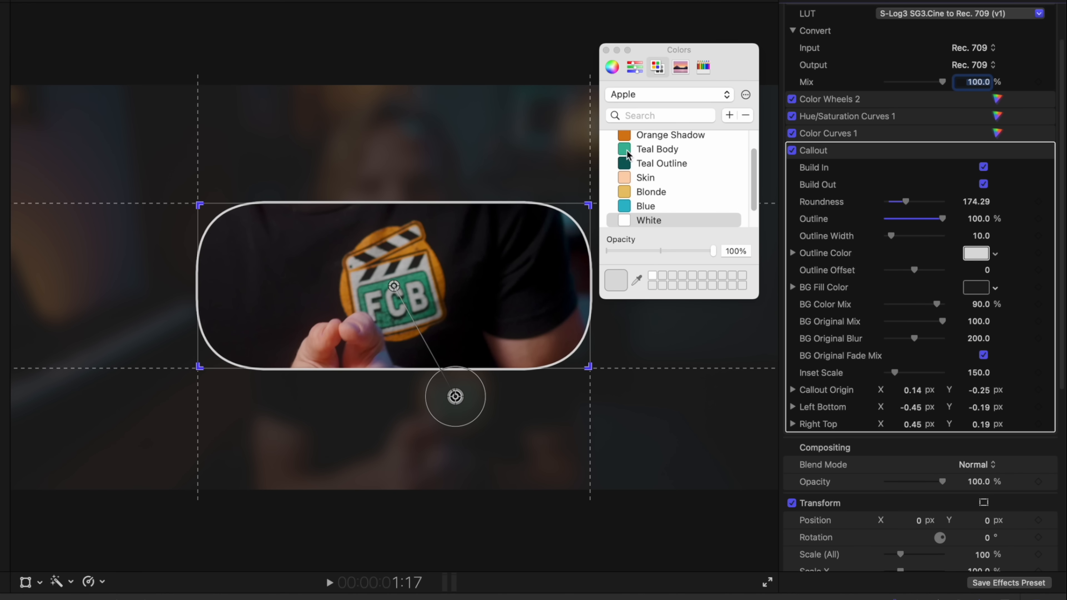
click(607, 50)
scroll(904, 334, down, 1)
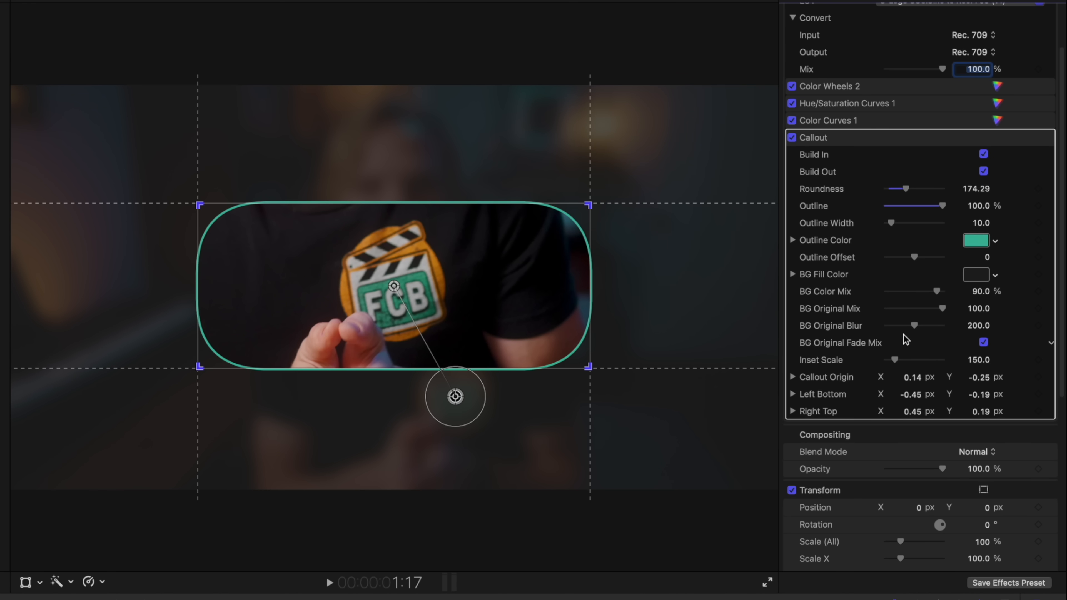
key(Home)
key(space)
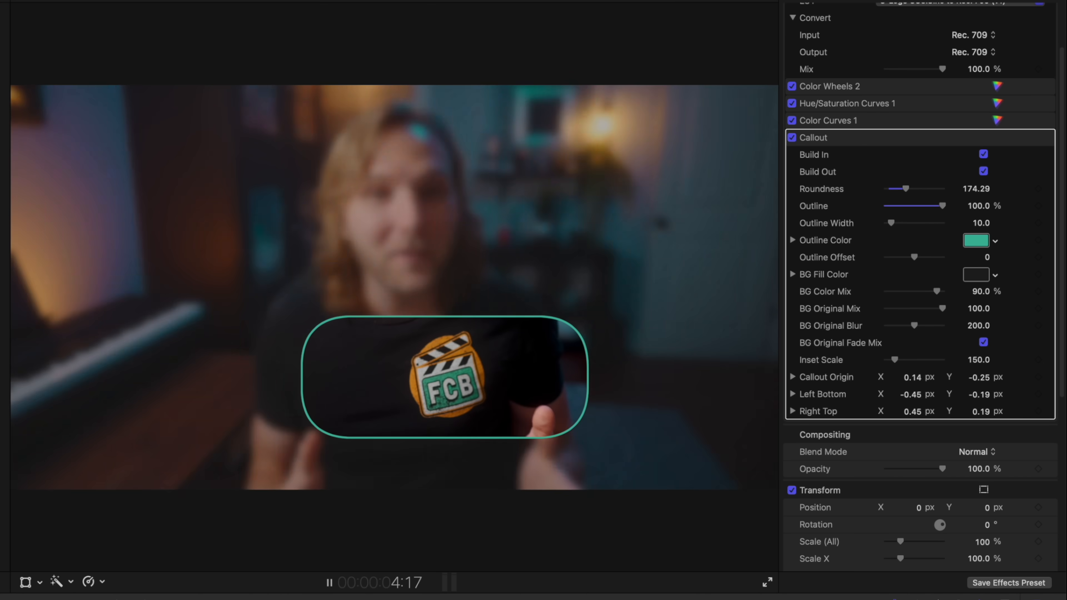
key(space)
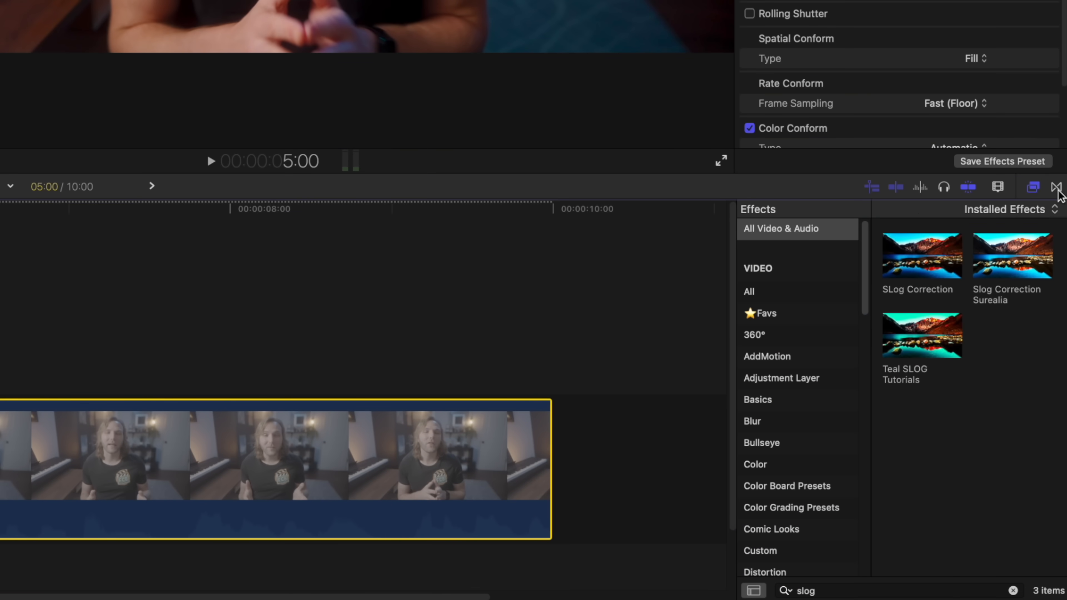
- Add the Side-by-Side Split modular transition between the hiking clip and the presenter clip and lengthen it to 04:10
click(1057, 187)
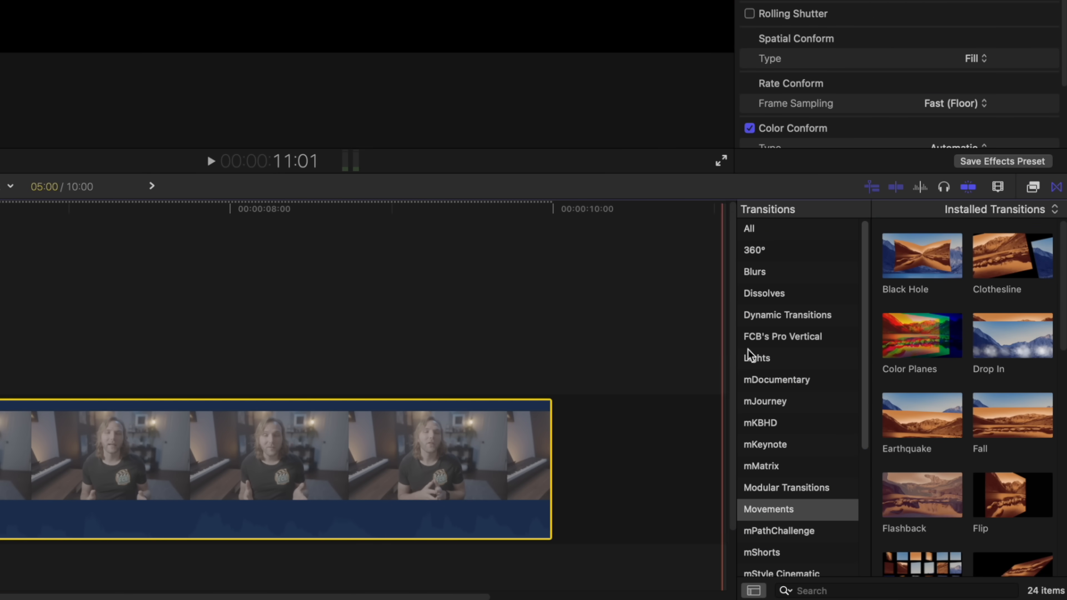
scroll(752, 353, down, 3)
click(794, 374)
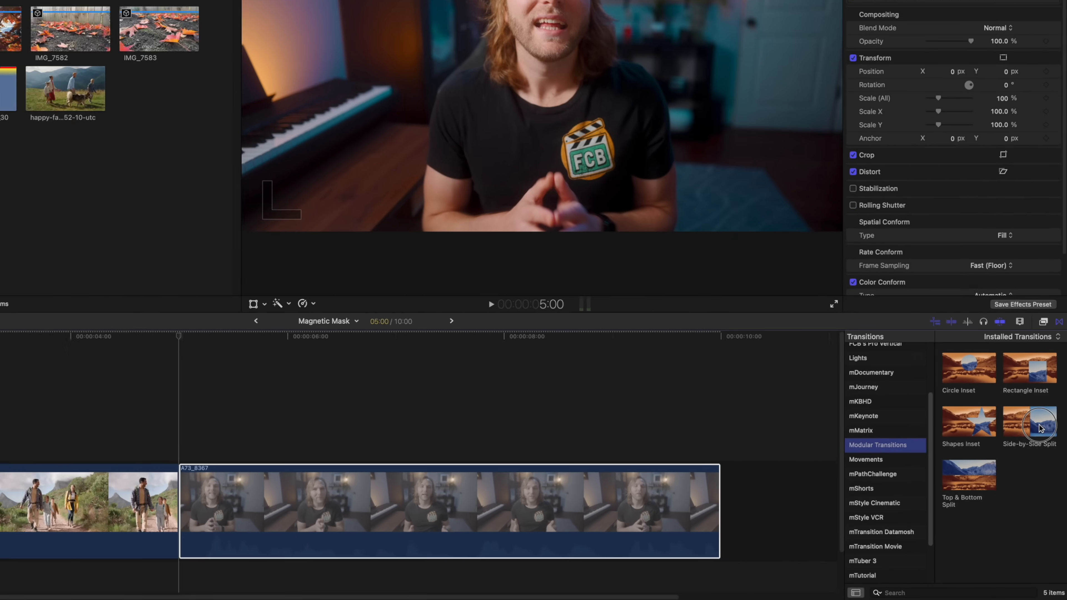
drag(1019, 340, 492, 503)
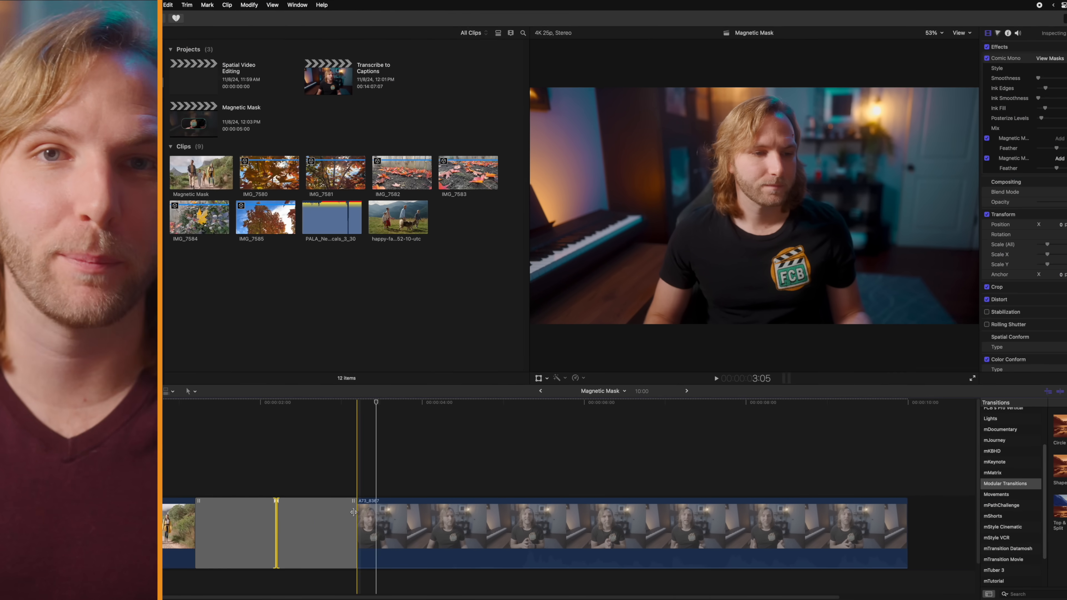
drag(492, 512, 511, 513)
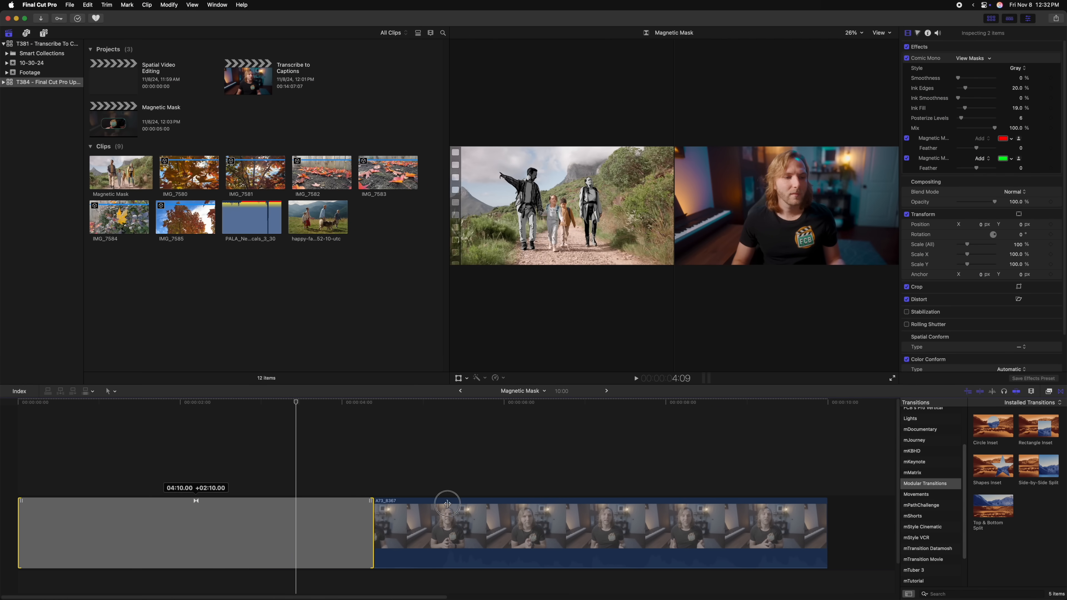
drag(447, 503, 447, 504)
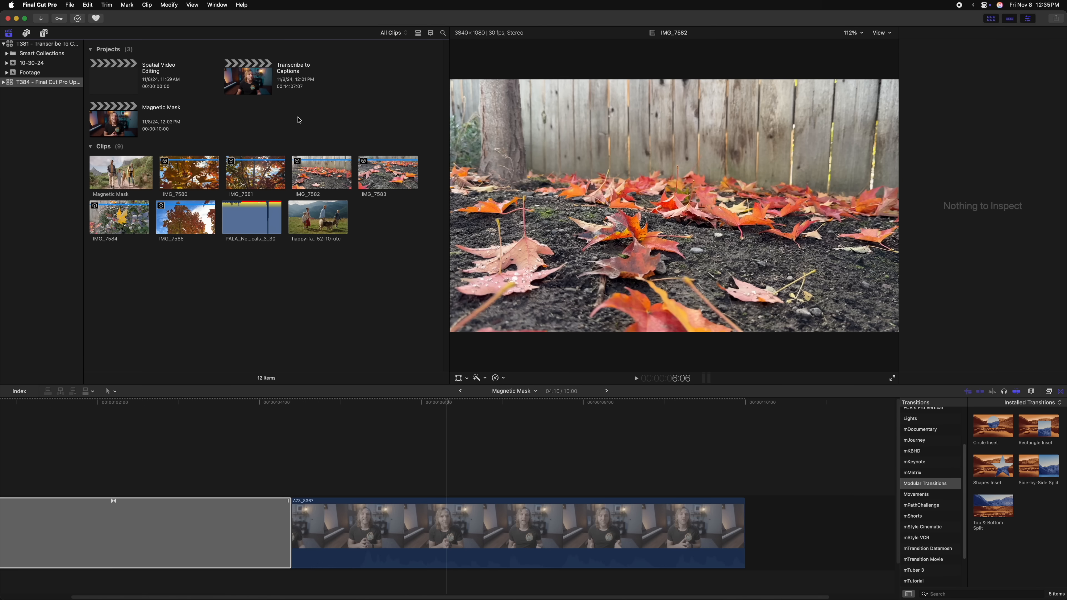
- Start a new project with the Custom video format and view the available frame rates
key(super+n)
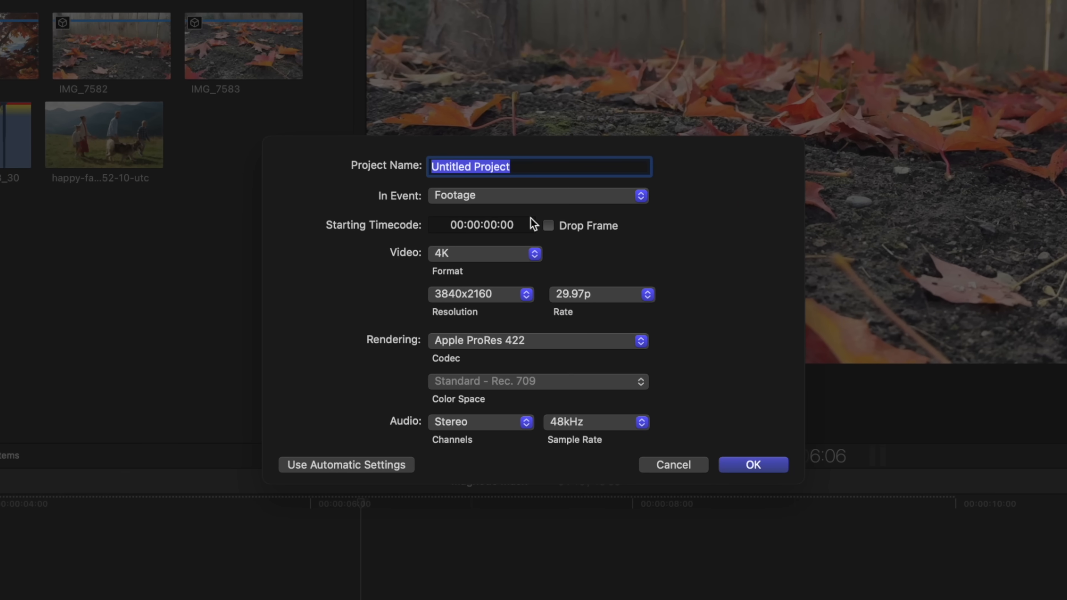
click(494, 256)
click(488, 388)
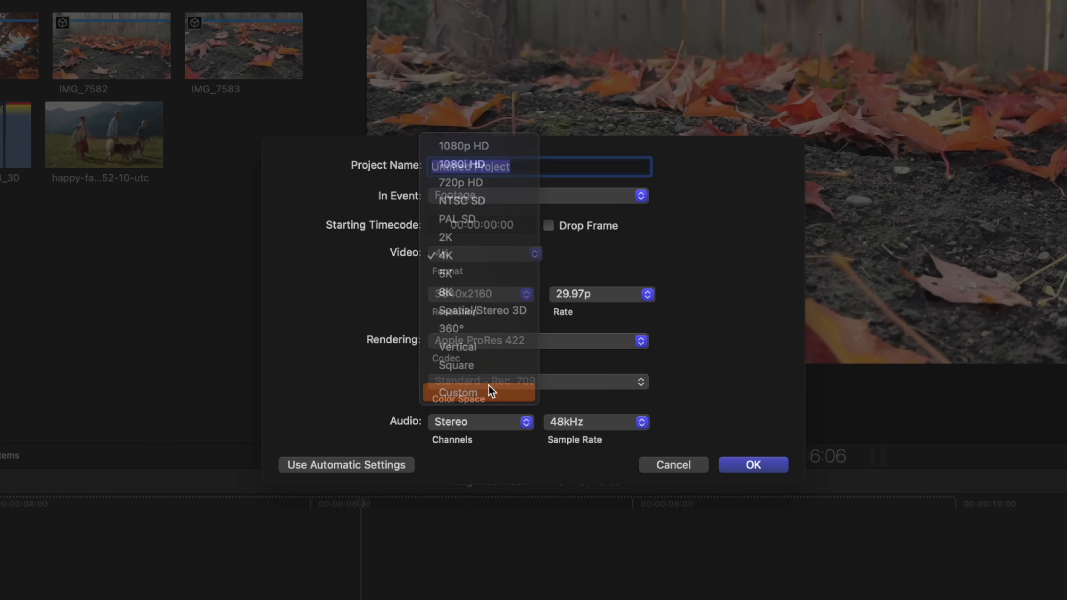
click(601, 272)
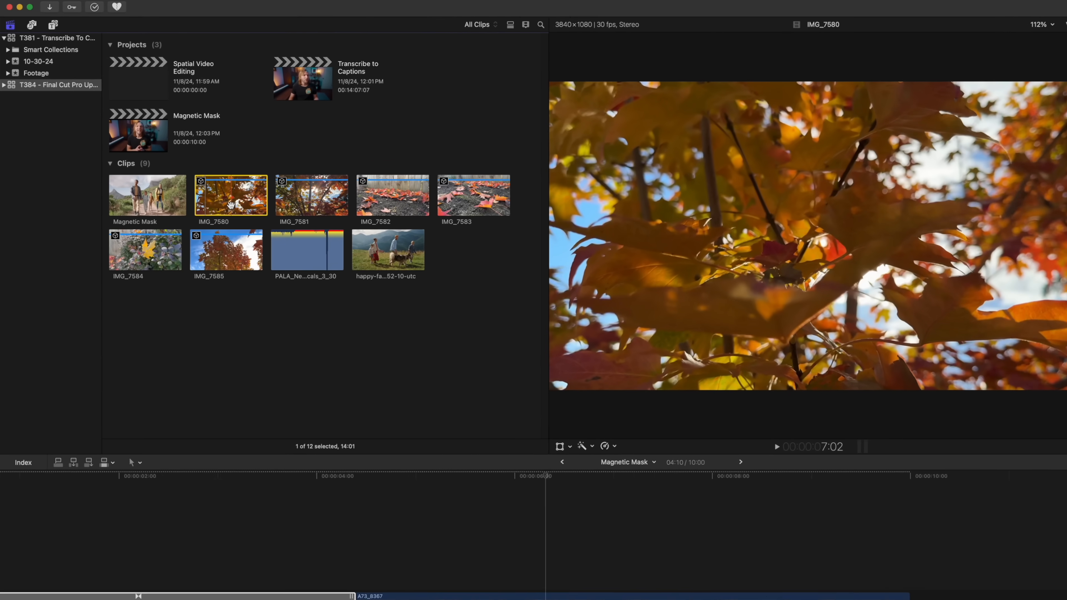
- Hide the IMG_7580 clip in the browser and turn on Show Hidden Clips
right_click(191, 181)
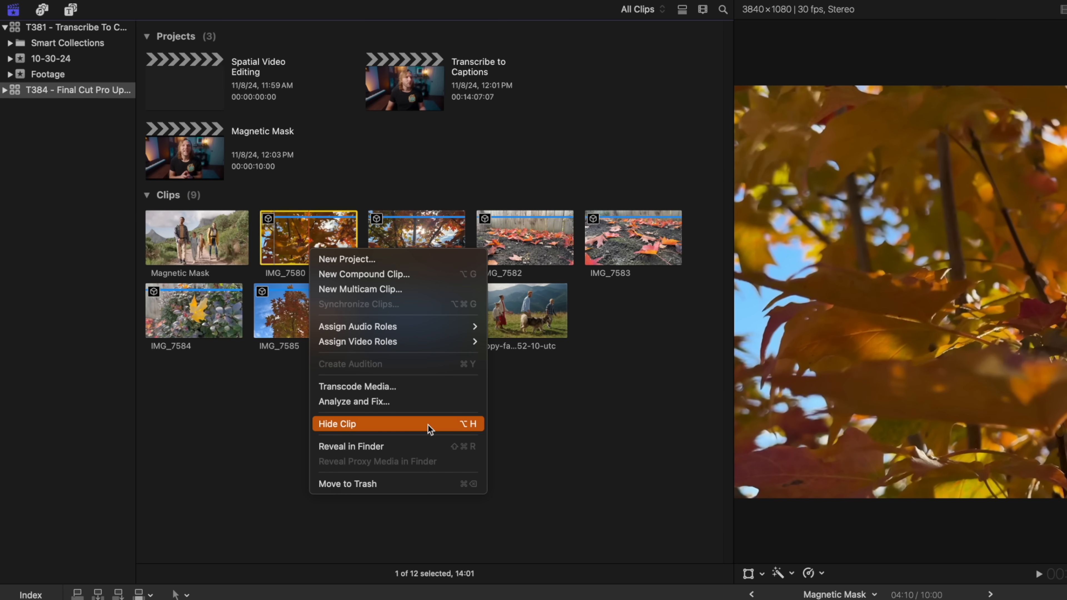
click(427, 424)
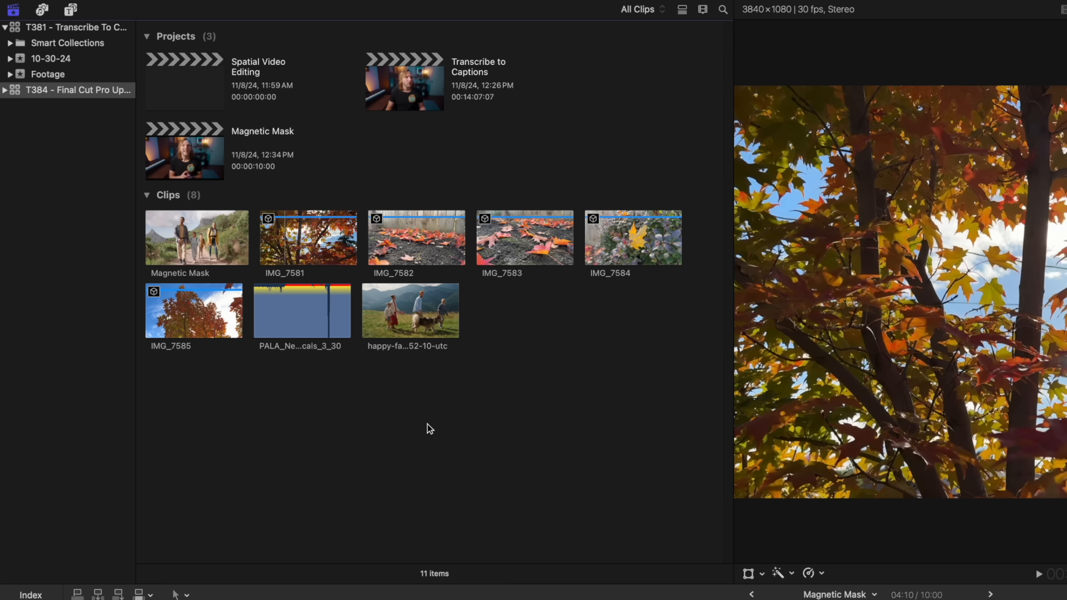
click(703, 10)
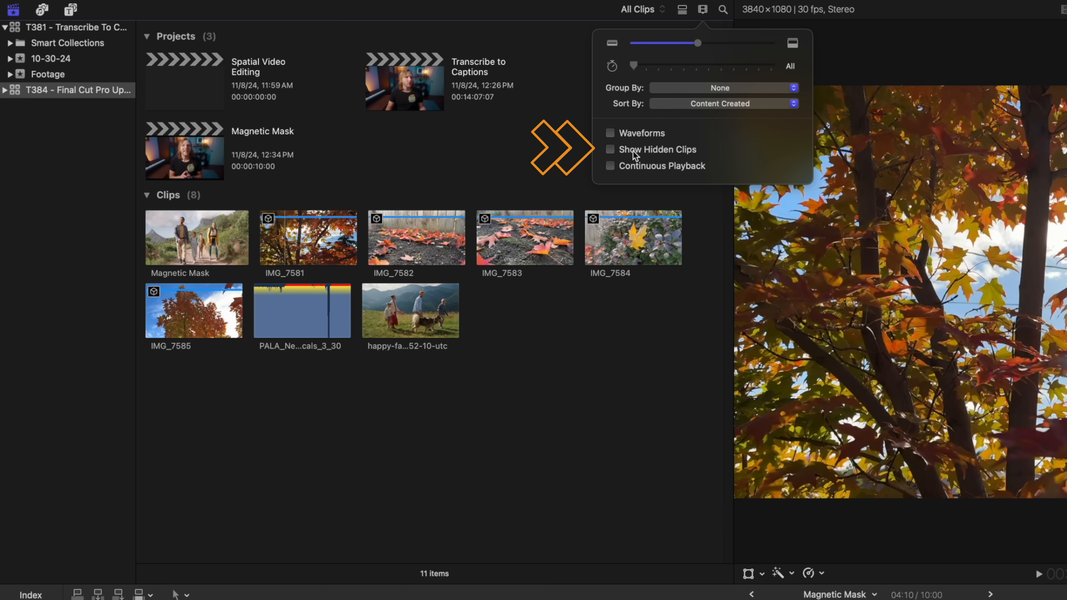
click(610, 150)
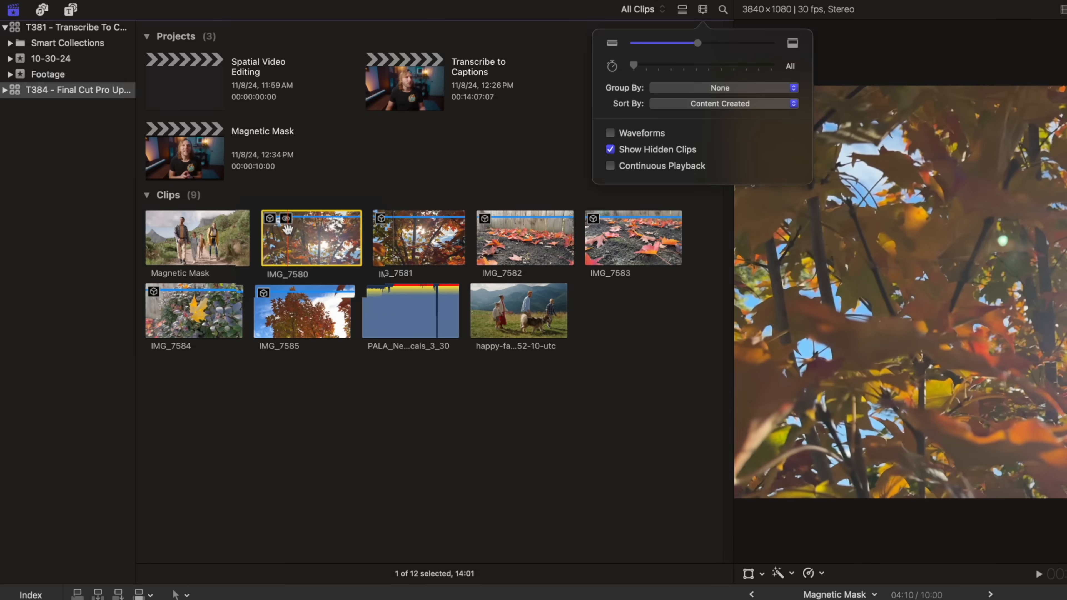
- Start a new multicam clip from the IMG_7580 and IMG_7581 spatial clips
super+click(455, 251)
right_click(455, 251)
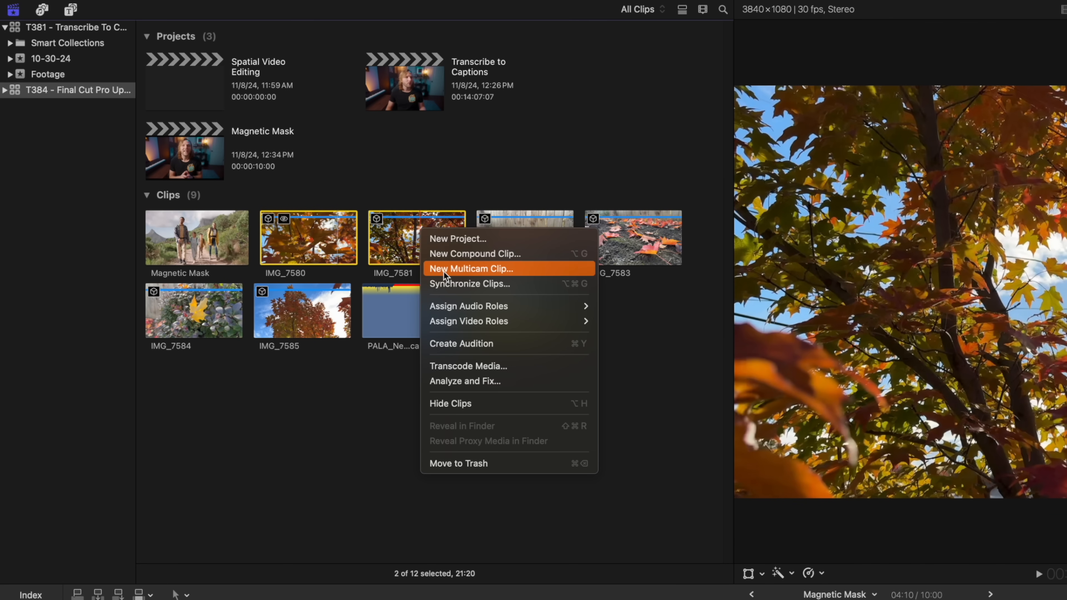
click(505, 269)
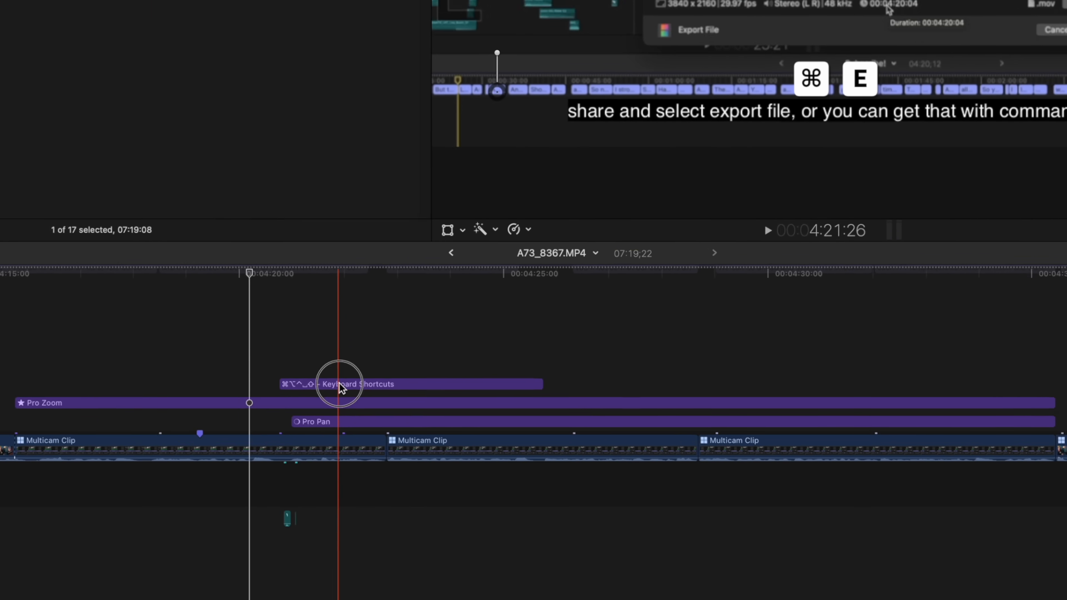
- Move the connected Keyboard Shortcuts title down two layers beneath Pro Pan and back up above Pro Zoom
click(340, 386)
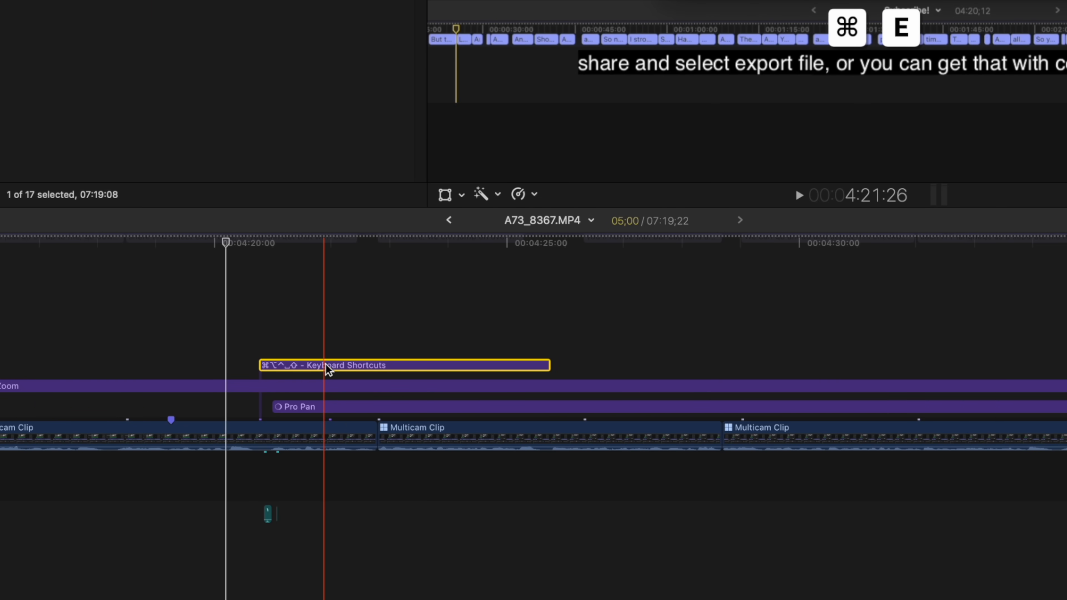
key(alt+Down)
key(alt+Down)
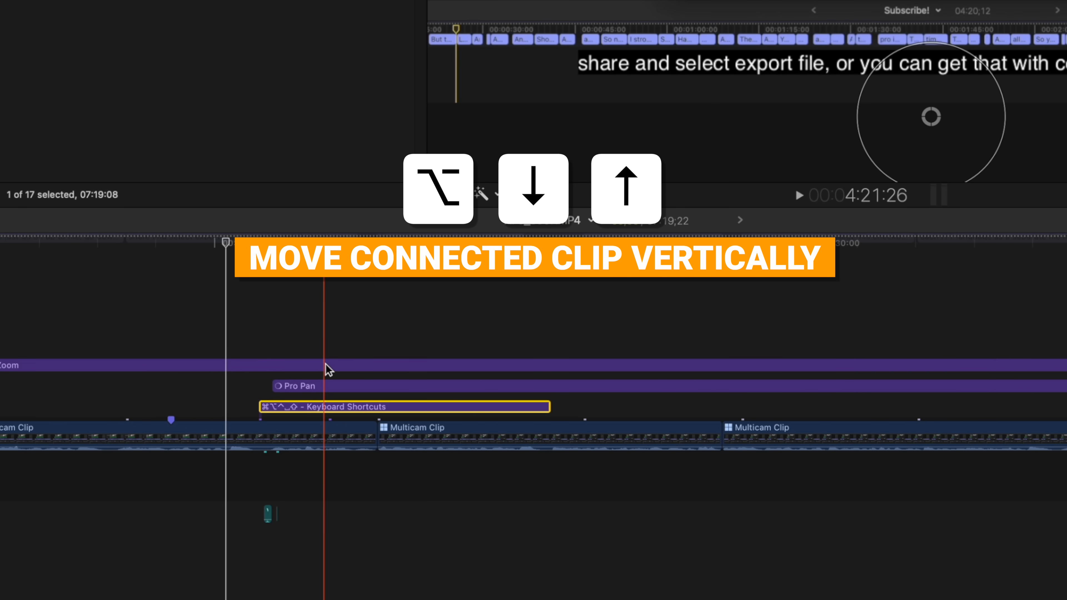
key(alt+Up)
key(alt+Up)
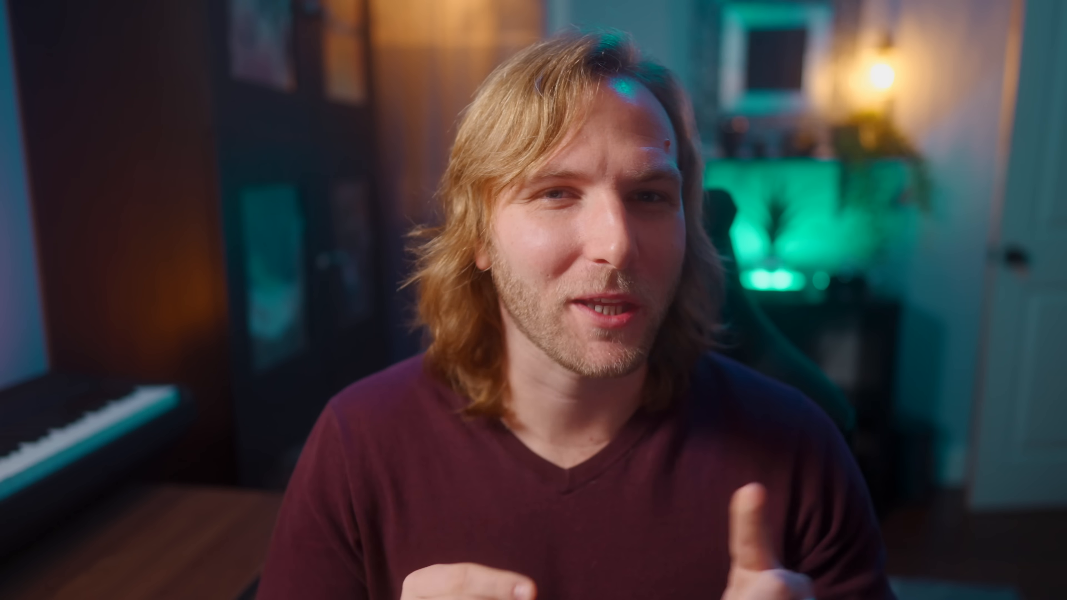